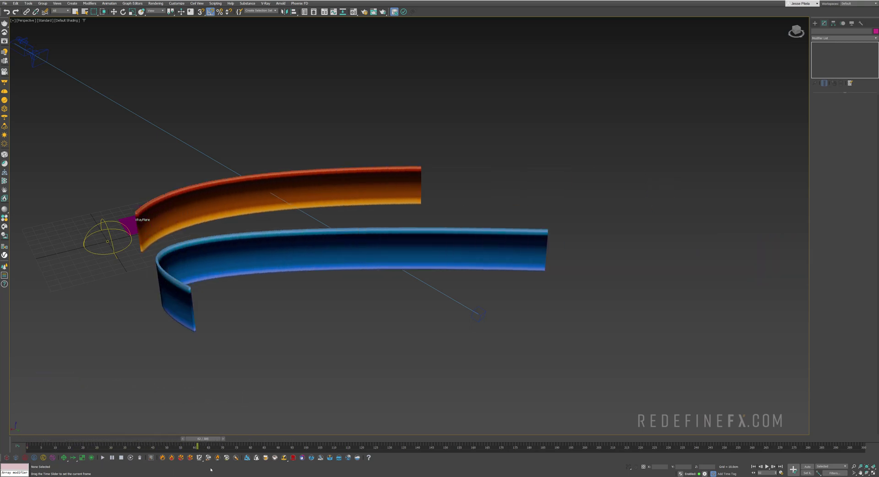
middle_click_drag(270, 288, 304, 268, "alt")
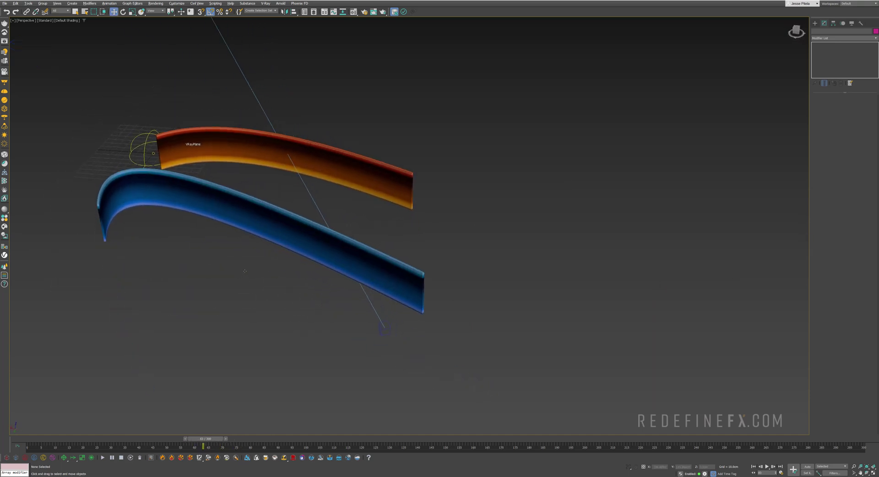
mouse_move(196, 441)
left_mouse_down()
mouse_move(78, 440)
mouse_move(201, 439)
left_mouse_up()
middle_click_drag(169, 251, 218, 253, "alt")
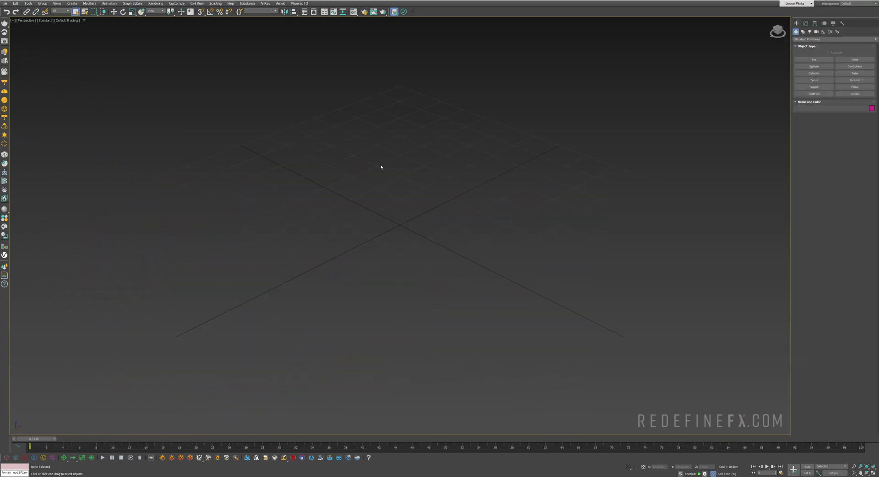
Draw a straight two-point spline line and stand it vertically on the grid.
left_click(803, 32)
left_click(813, 66)
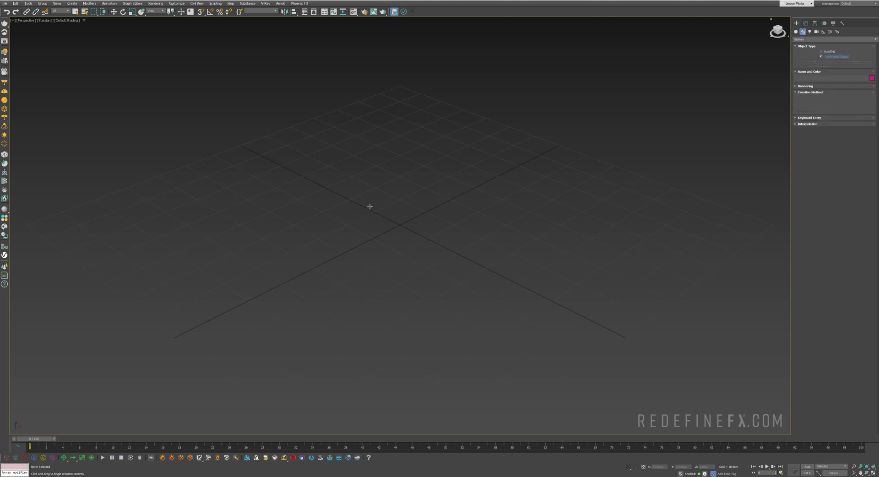
left_click(284, 169)
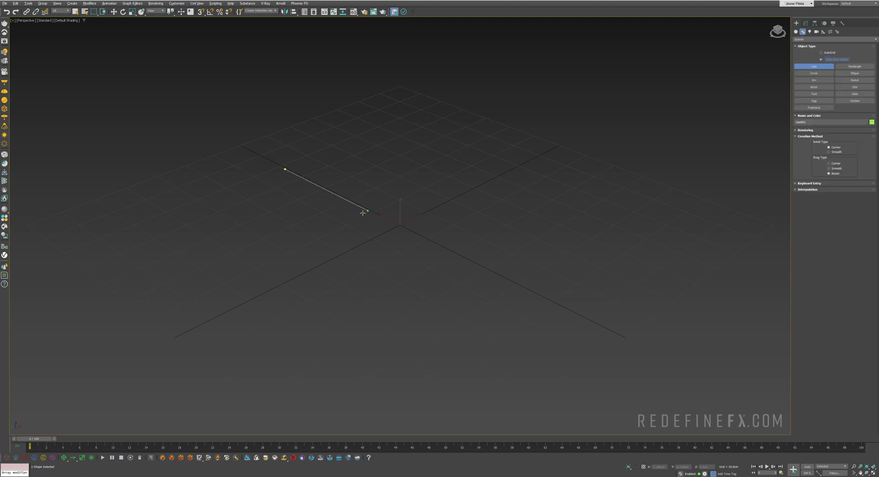
right_click(409, 247)
left_click_drag(373, 196, 389, 210)
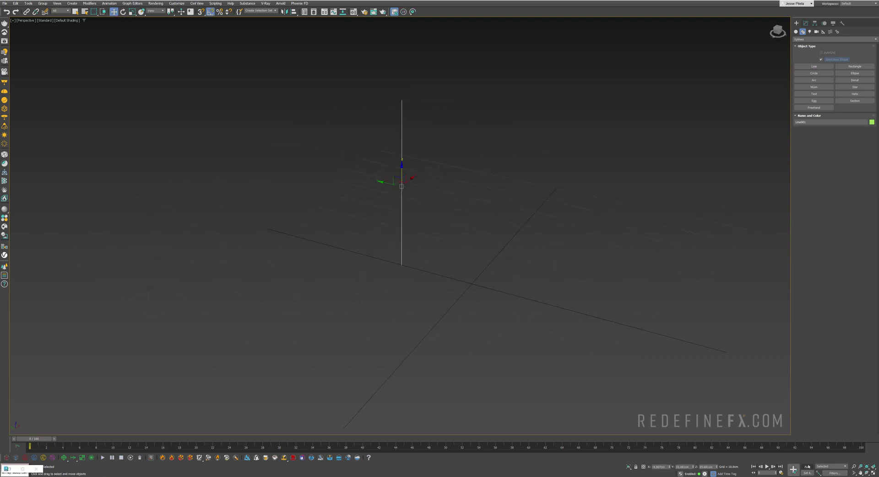
Enable Auto Key and keyframe the upright line at frame 50, moved away from the grid's centre.
key("n")
scroll(511, 264, "down", 3)
left_click_drag(45, 439, 430, 444)
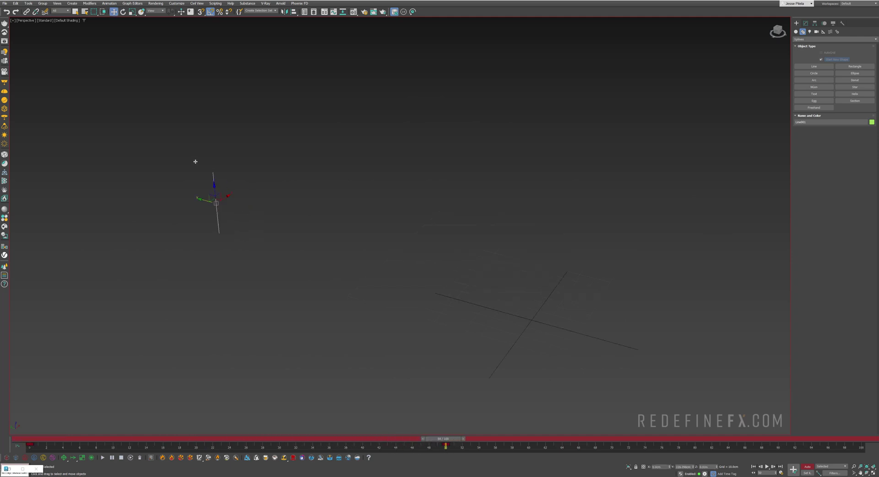
left_click_drag(196, 162, 142, 145)
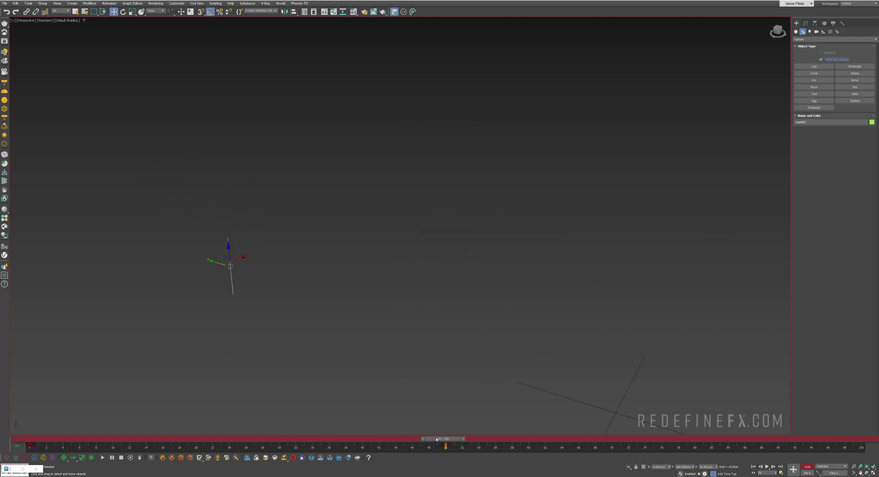
Keyframe the line at frame 100, moved farther along a curving path, and turn Auto Key off.
left_click_drag(436, 438, 851, 439)
middle_click_drag(155, 232, 195, 301)
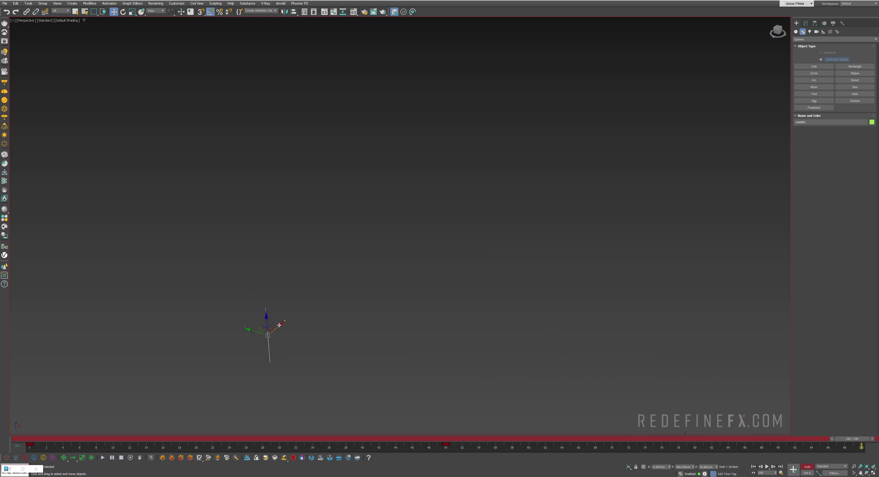
left_click_drag(279, 325, 158, 184)
key("n")
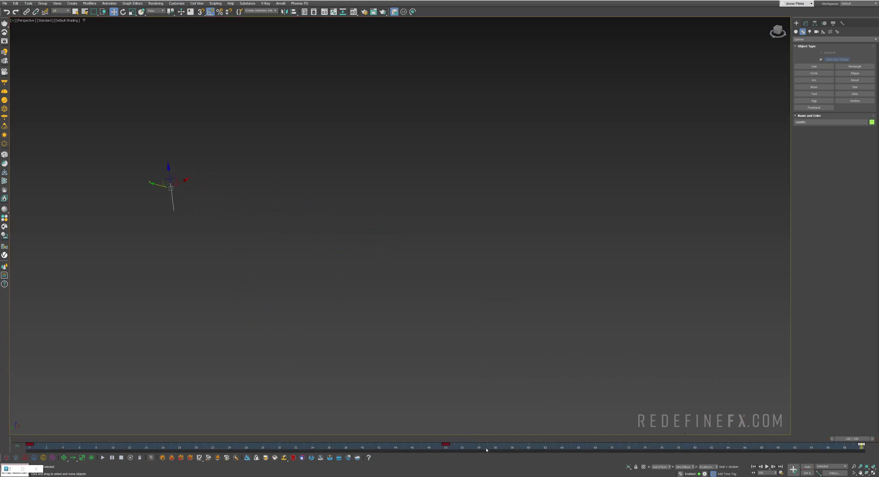
Smooth the tangents of the line's position keys at frames 50 and 100 in the Mini Curve Editor.
left_click_drag(396, 451, 393, 450, "ctrl")
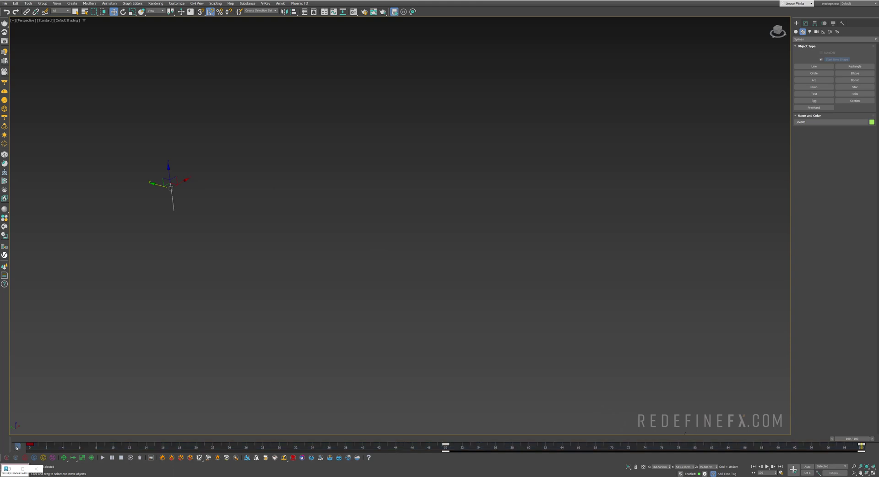
left_click(15, 446)
left_click(182, 197)
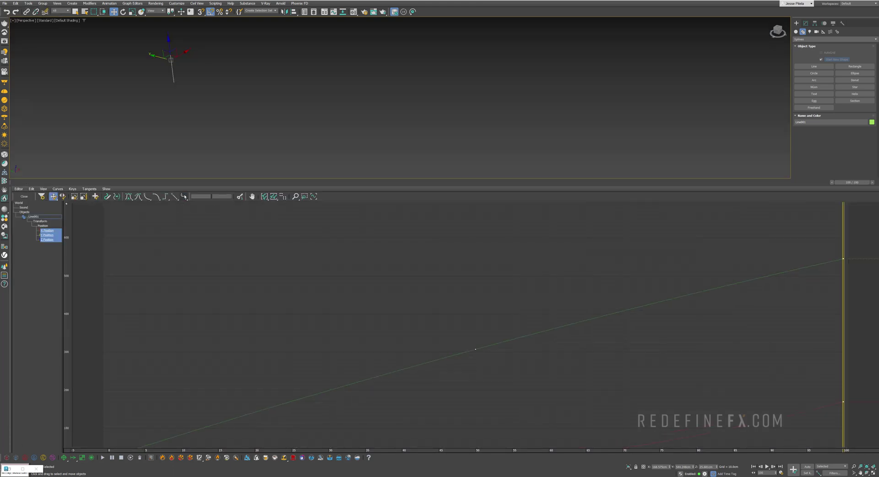
left_click(24, 196)
Add a tySplineMesher modifier to the animated line and set its mesher mode to Trails.
left_click_drag(850, 438, 347, 443)
left_click(805, 23)
left_click(868, 39)
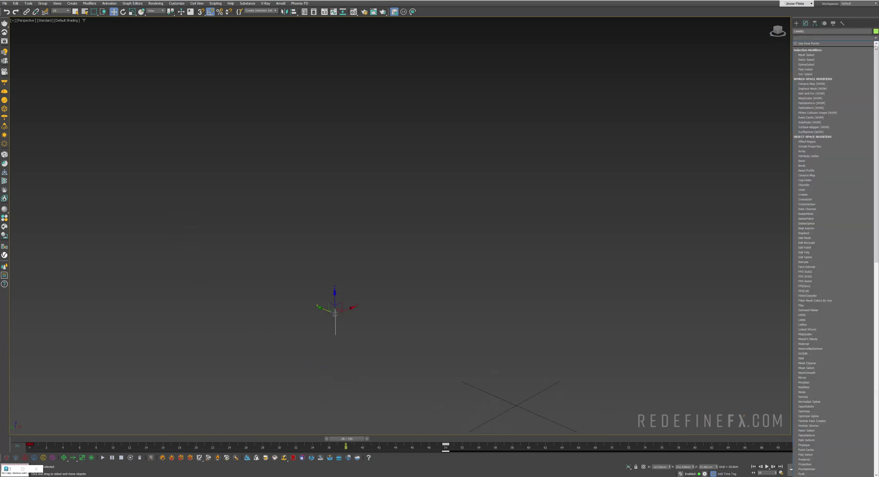
scroll(809, 378, "down", 10)
left_click(808, 375)
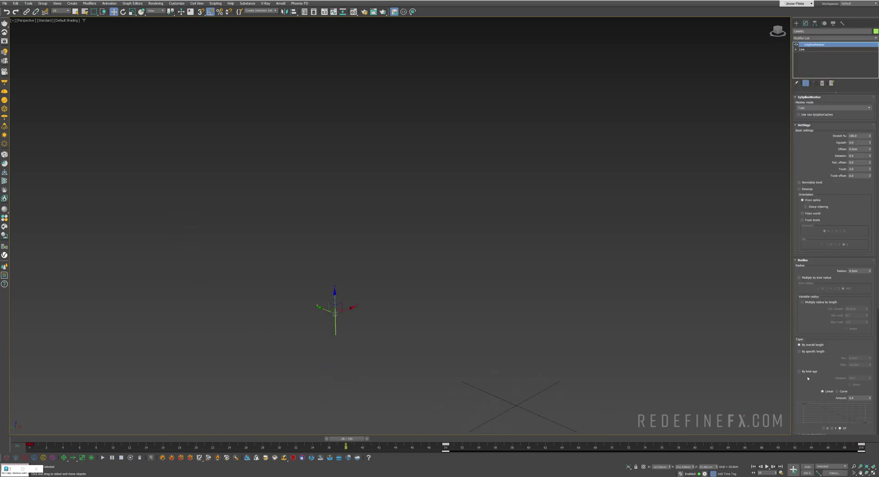
left_click(807, 108)
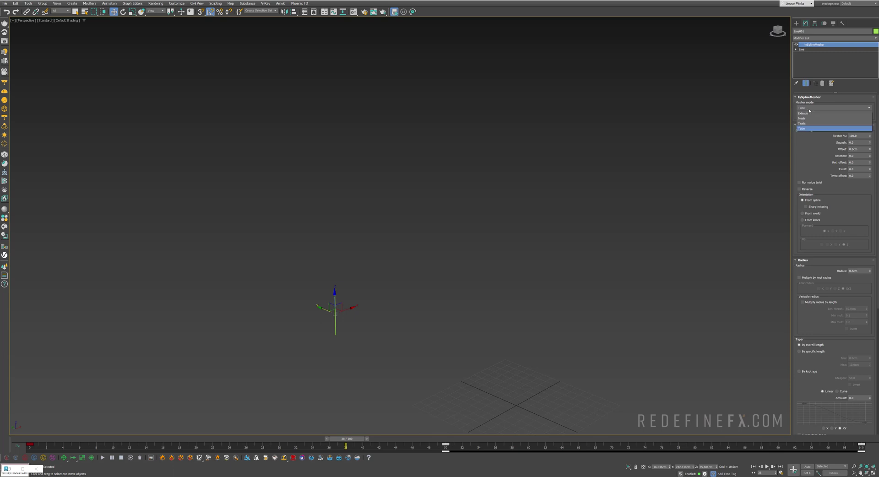
left_click(808, 118)
left_click_drag(331, 439, 668, 446)
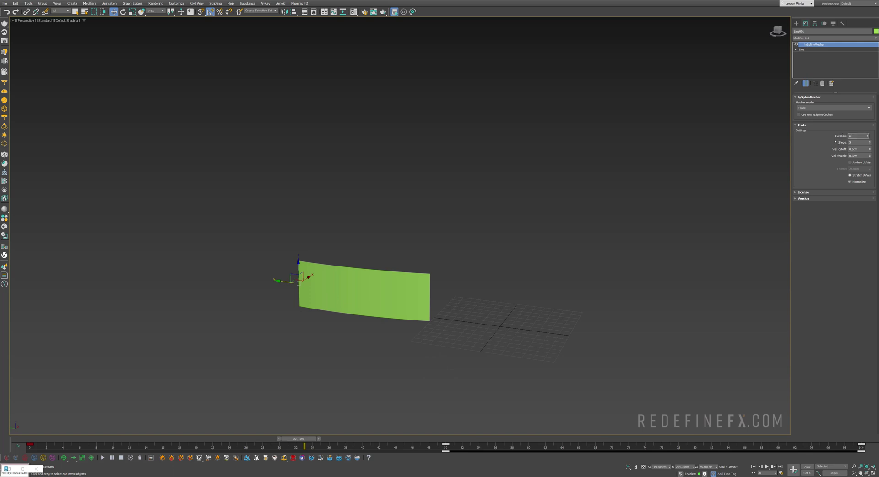
Try a trail duration of 5 and preview it along the timeline.
type("3")
key("Return")
left_click_drag(304, 440, 254, 441)
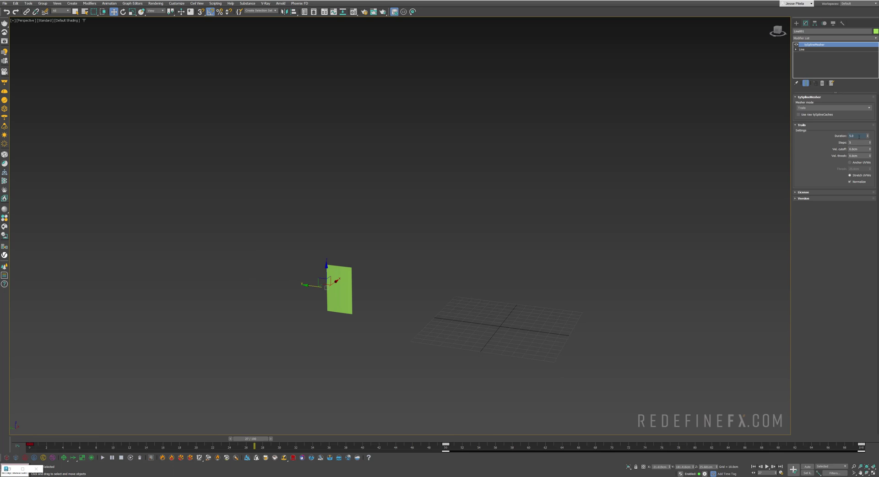
Set the trail duration to 100 and preview the animation up to about frame 85.
type("100")
key("Return")
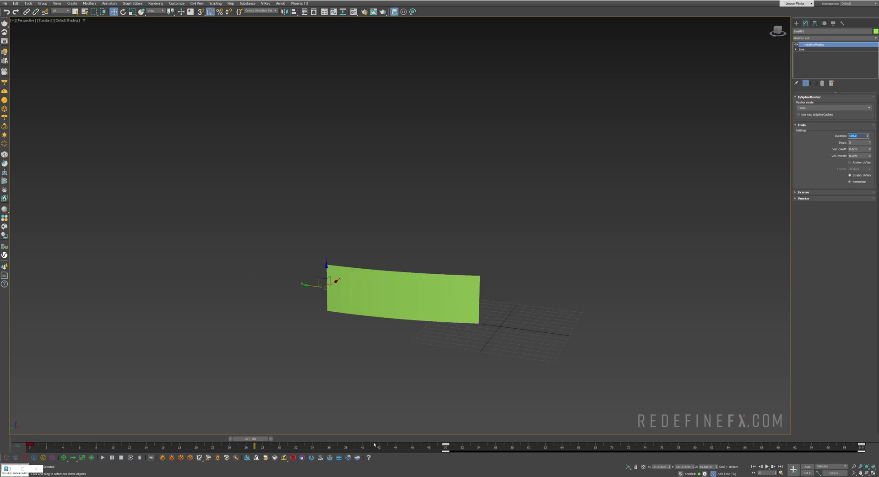
mouse_move(245, 439)
left_mouse_down()
mouse_move(137, 440)
mouse_move(650, 429)
mouse_move(827, 440)
mouse_move(487, 440)
mouse_move(703, 440)
left_mouse_up()
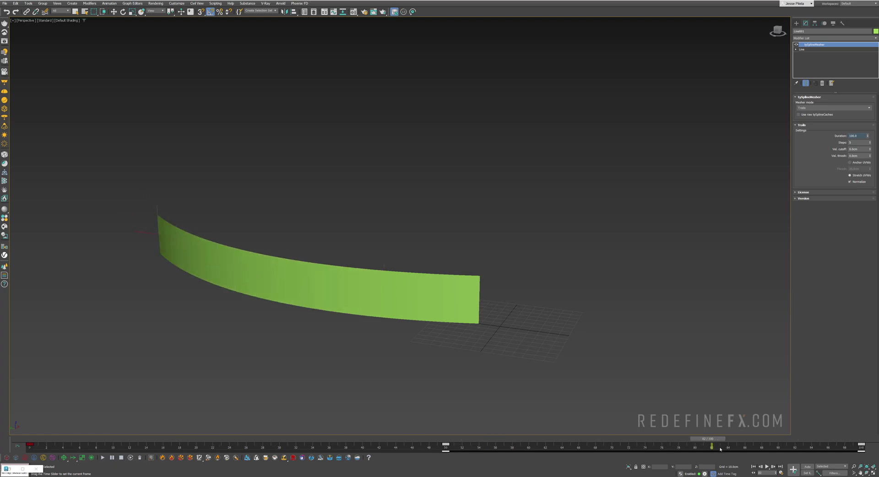
left_click_drag(703, 440, 736, 440)
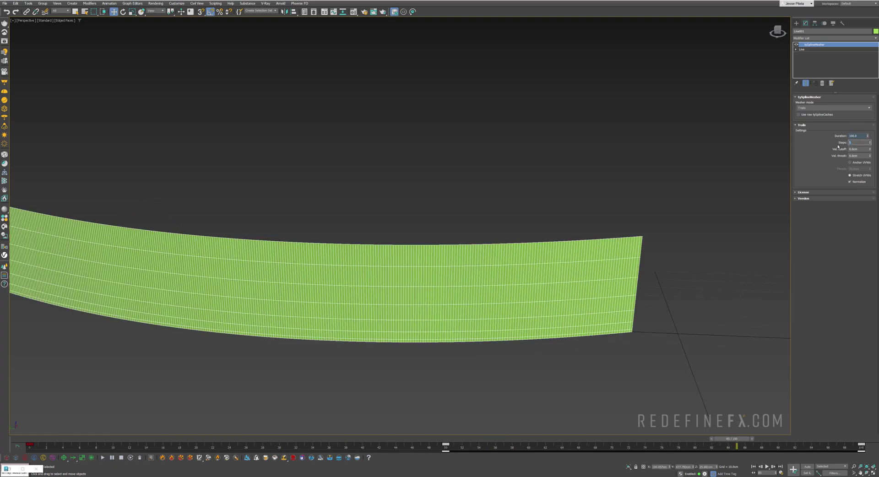
key("Return")
middle_click_drag(331, 285, 372, 279)
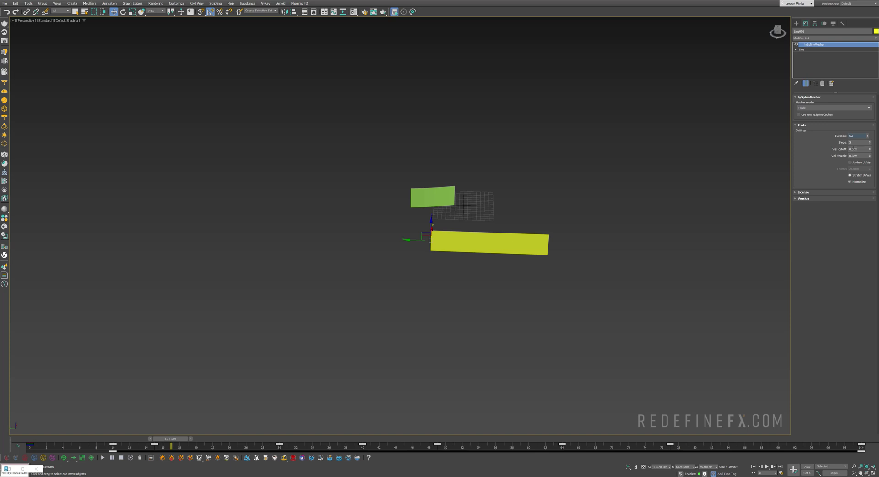
Adjust the yellow trail's velocity cutoff and velocity threshold, comparing the trail at different frames of its animation.
left_click_drag(171, 440, 256, 448)
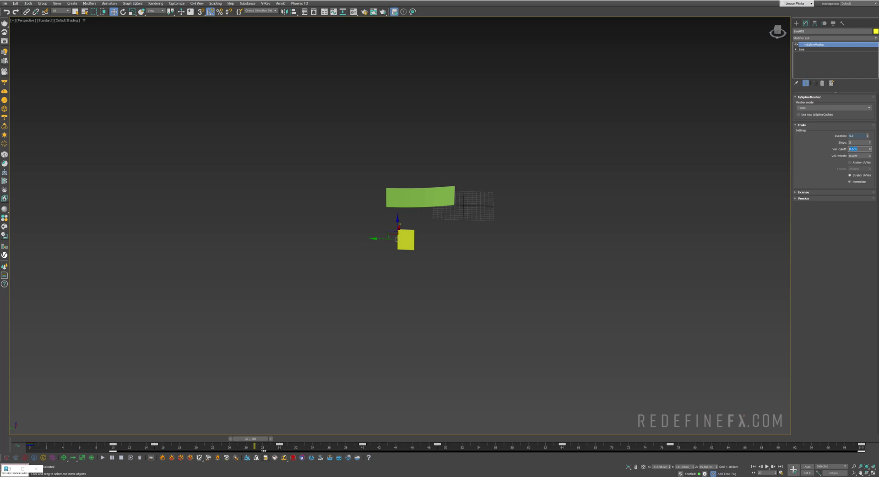
left_click_drag(254, 440, 345, 441)
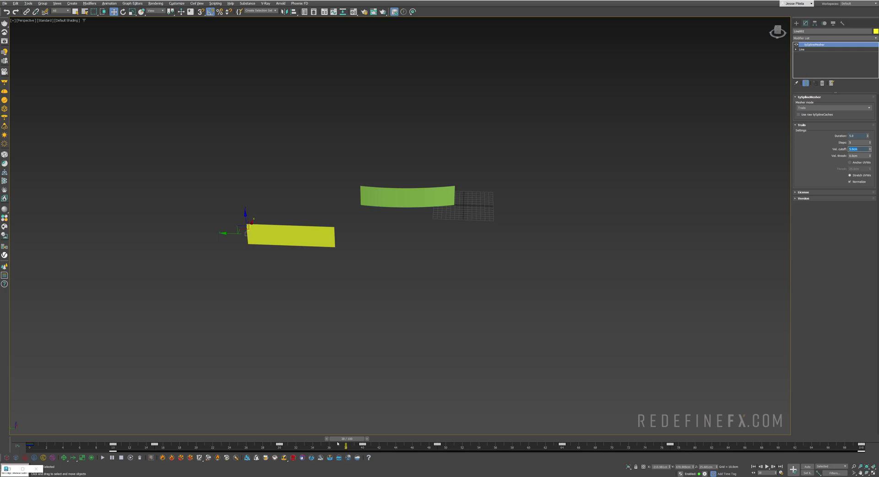
mouse_move(338, 443)
left_mouse_down()
mouse_move(184, 440)
mouse_move(513, 454)
mouse_move(479, 453)
mouse_move(650, 448)
mouse_move(337, 447)
left_mouse_up()
key("w")
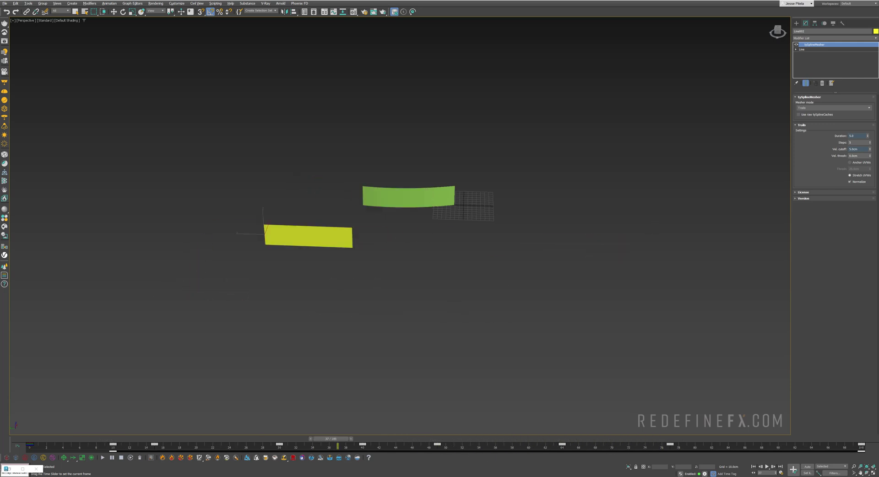
key("w")
left_click_drag(322, 436, 354, 447)
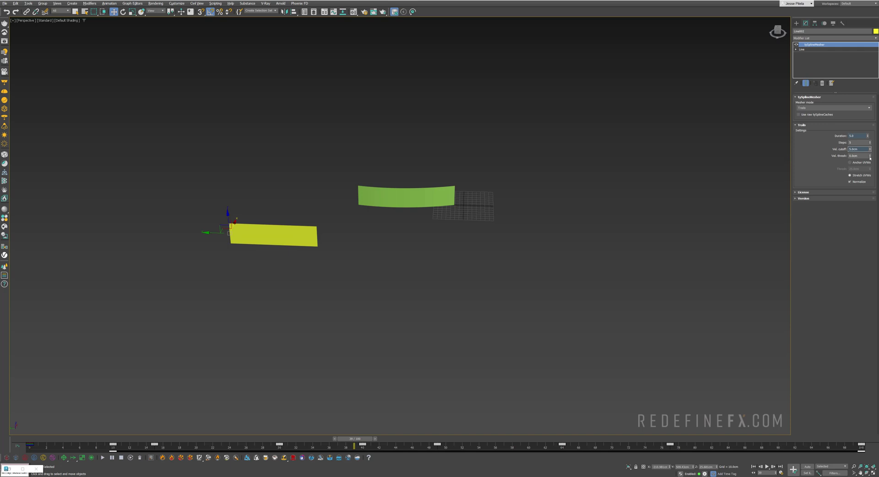
mouse_move(870, 158)
left_mouse_down()
mouse_move(865, 128)
mouse_move(864, 161)
left_mouse_up()
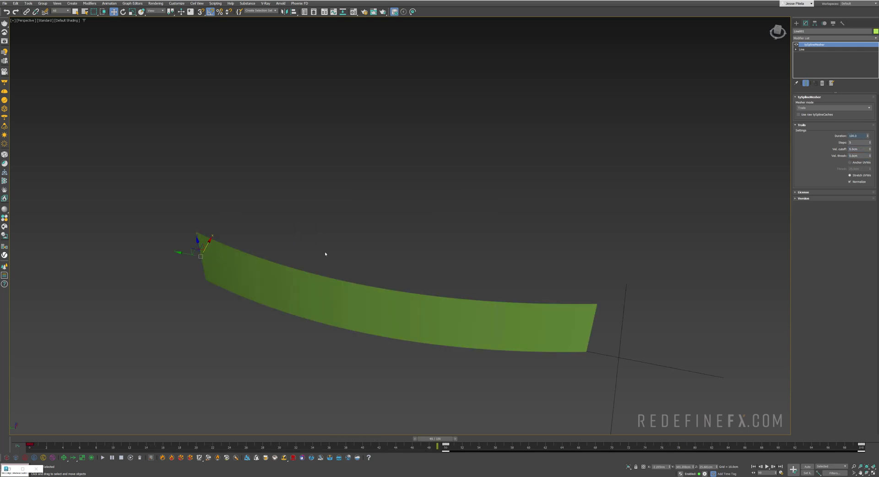
Add a Shell modifier above tySplineMesher on the green trail and set its outer amount to 0.5.
left_click(833, 38)
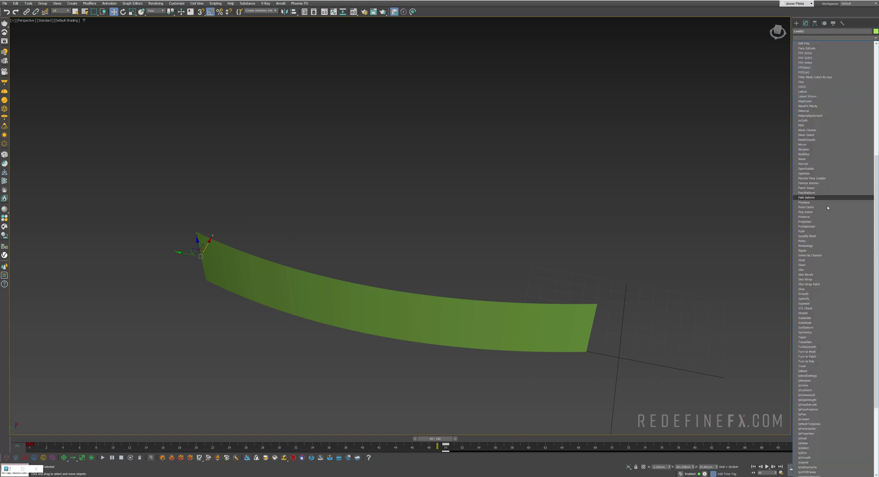
left_click(811, 260)
middle_click_drag(391, 269, 383, 277, "alt")
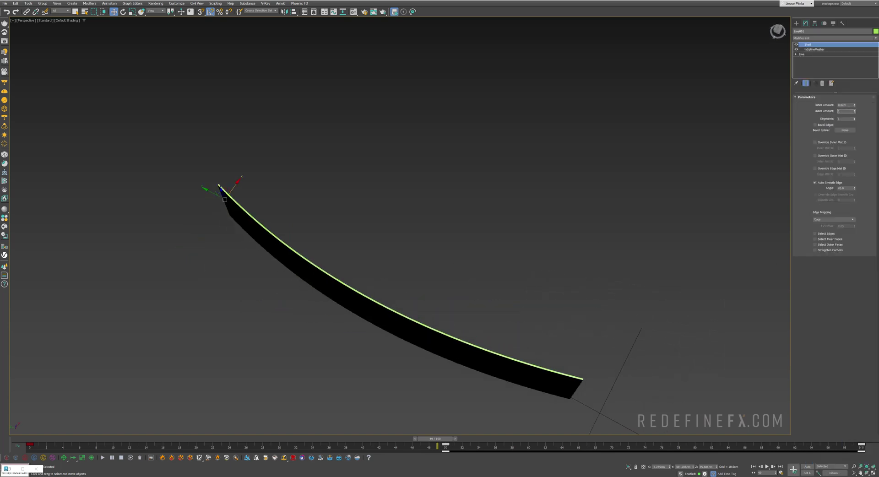
type(".5")
key("Return")
middle_click_drag(372, 261, 338, 218, "alt")
Change the first sample material in the Material Editor to a V-Ray material (VRayMtl).
key("m")
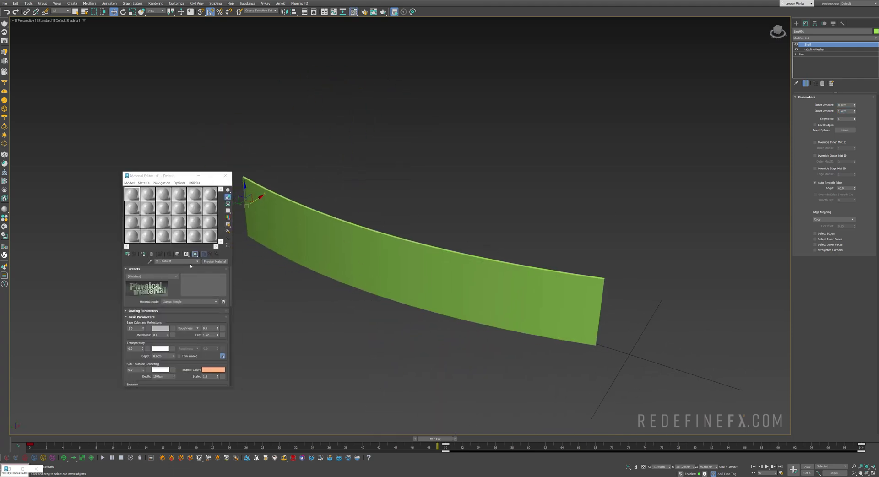
left_click(214, 262)
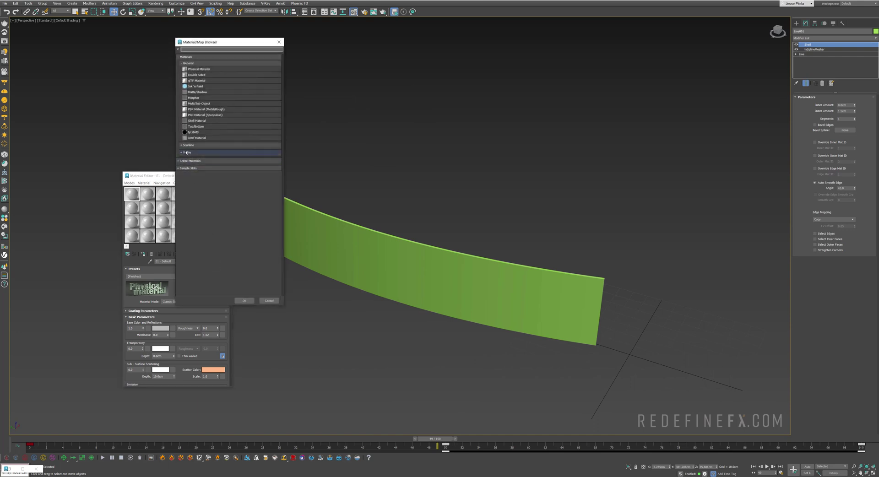
left_click(185, 152)
double_click(201, 232)
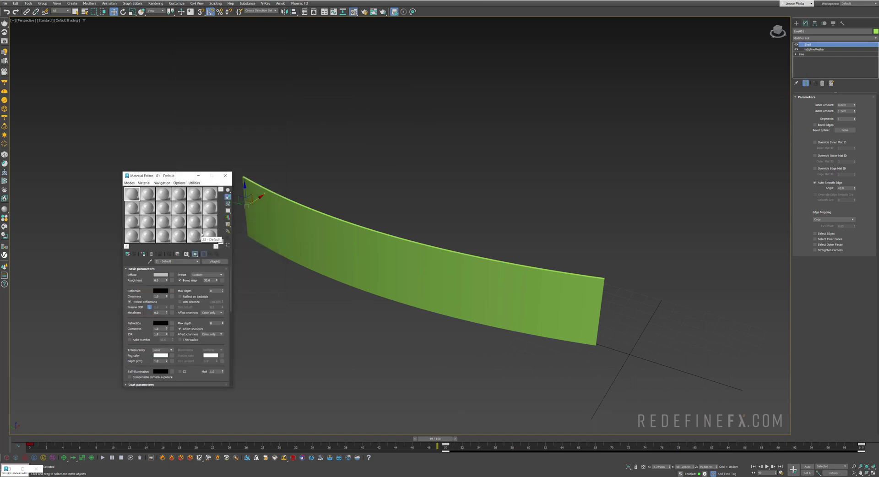
Give the trail a material with a Gradient Ramp as its diffuse map and set the map's W angle to 90.
left_click(172, 275)
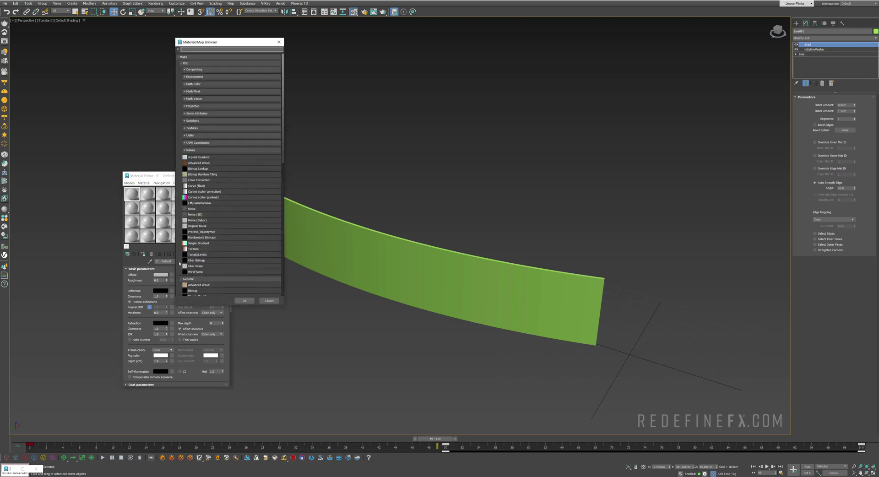
scroll(180, 263, "down", 8)
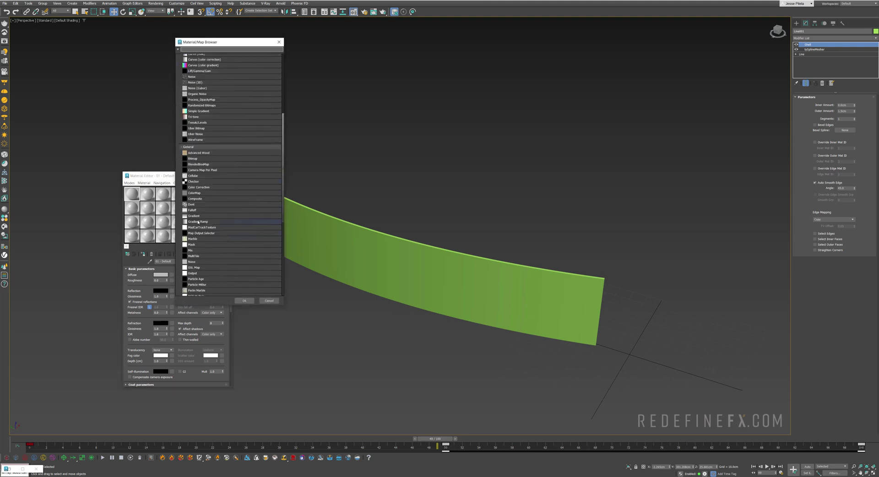
double_click(198, 222)
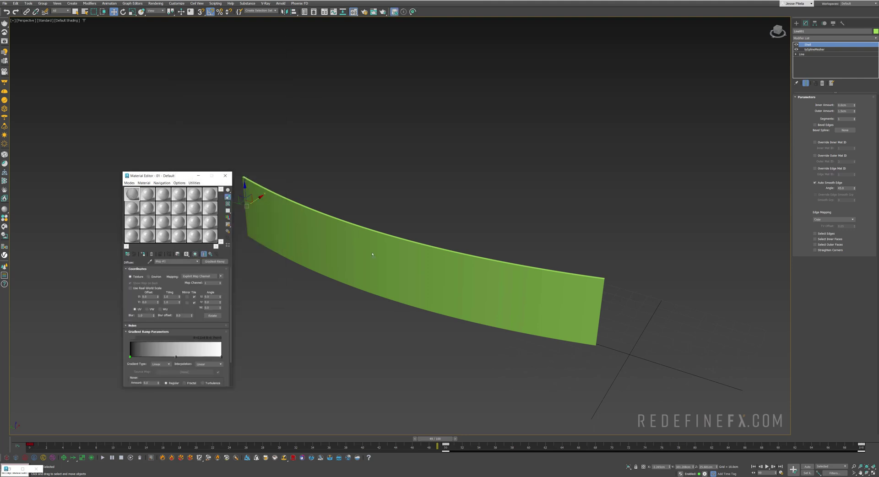
middle_click_drag(356, 251, 379, 231, "alt")
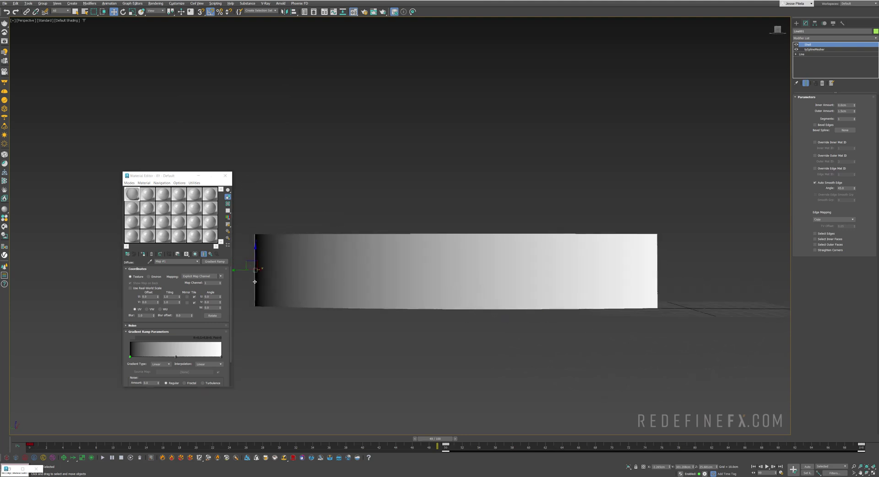
left_click(212, 307)
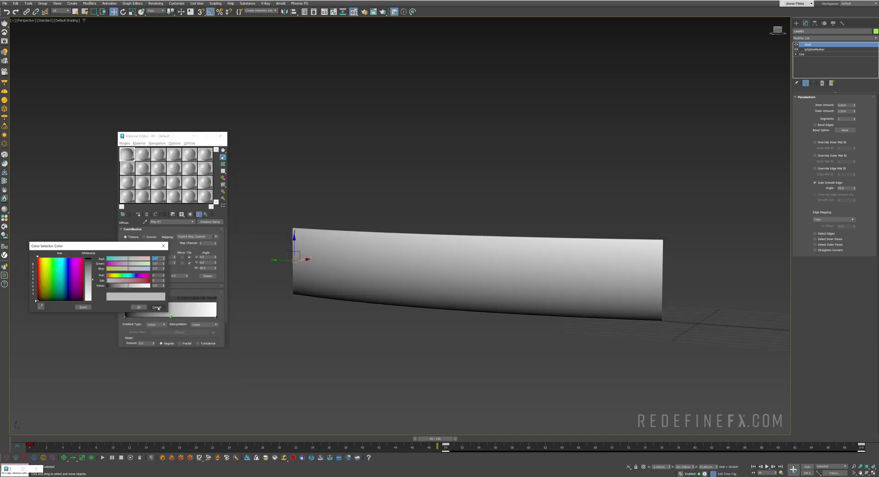
Colour the gradient ramp's middle flag saturated blue and its end flags light cyan-blue.
double_click(171, 318)
left_click_drag(133, 287, 108, 287)
left_click_drag(55, 289, 67, 259)
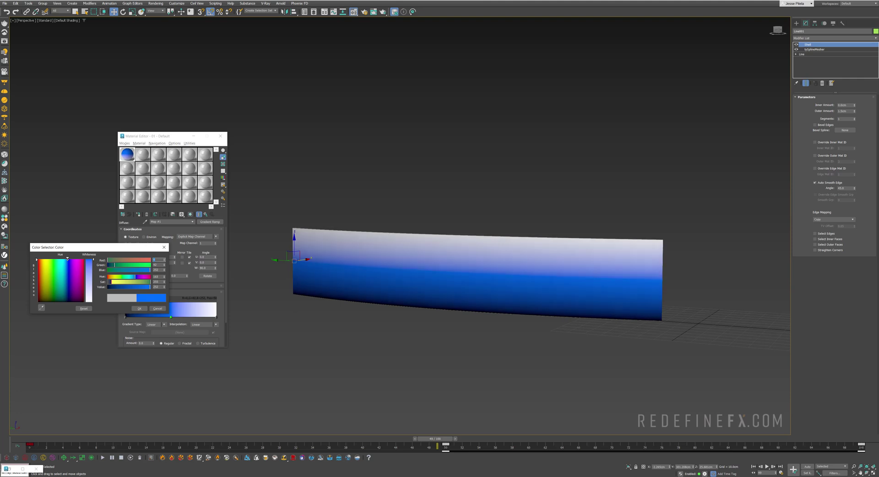
left_click(139, 308)
double_click(216, 317)
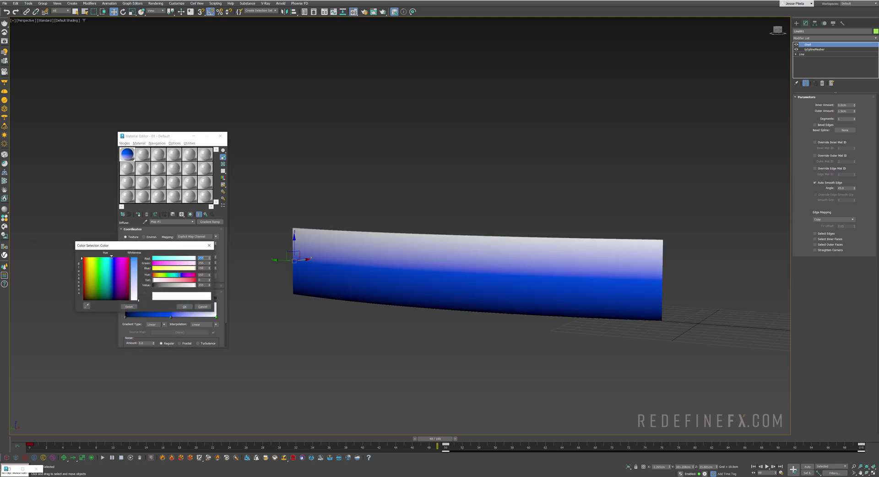
left_click_drag(111, 258, 111, 257)
Darken the blue of the gradient ramp's middle flag.
double_click(171, 317)
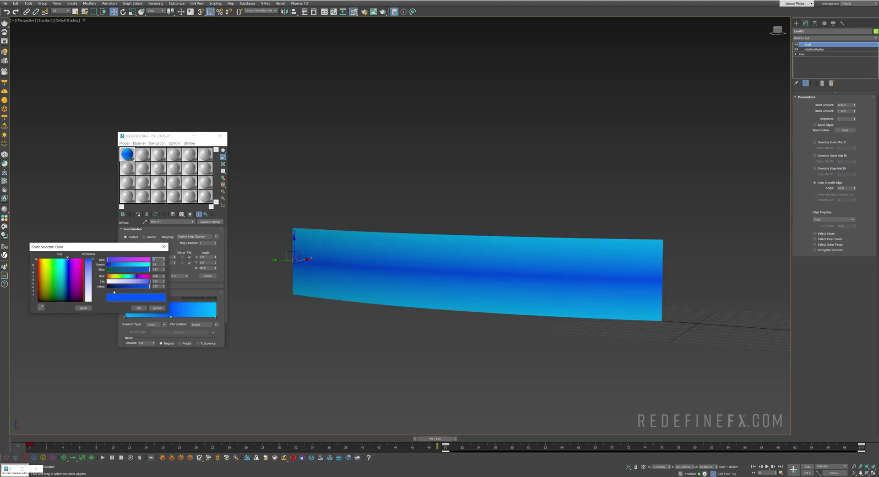
left_click_drag(148, 286, 135, 288)
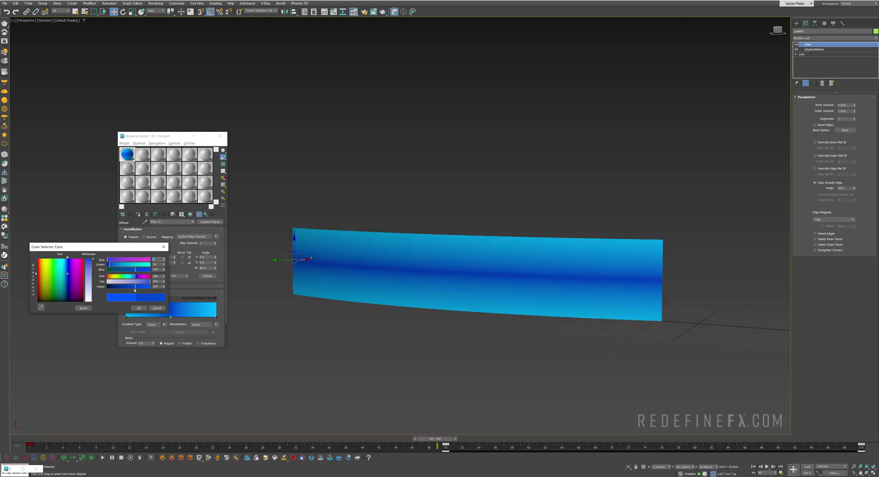
left_click(138, 308)
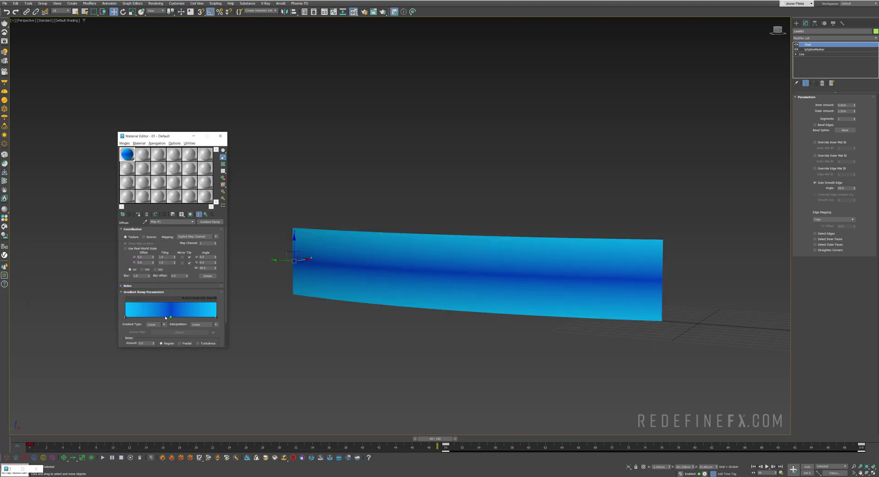
Add dark blue flags on both sides of the gradient's middle and spread them towards the ends to widen the dark band.
double_click(192, 317)
left_click_drag(144, 287, 140, 287)
left_click(159, 307)
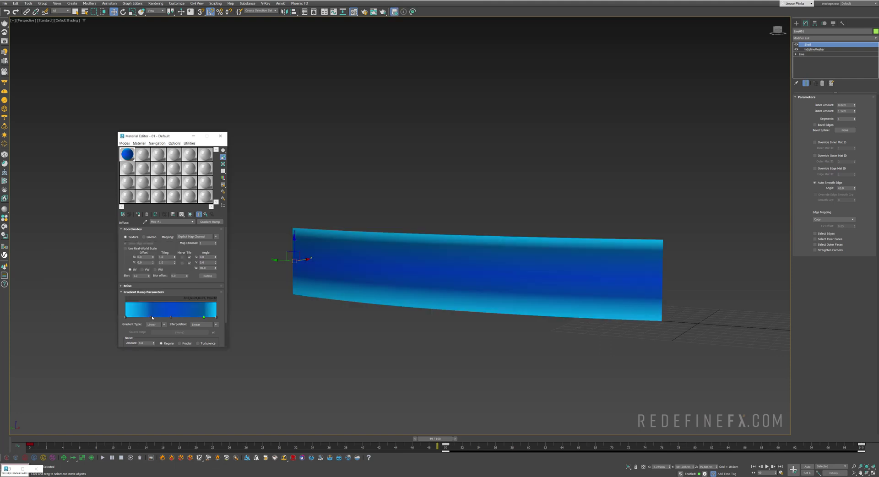
left_click_drag(152, 317, 138, 317)
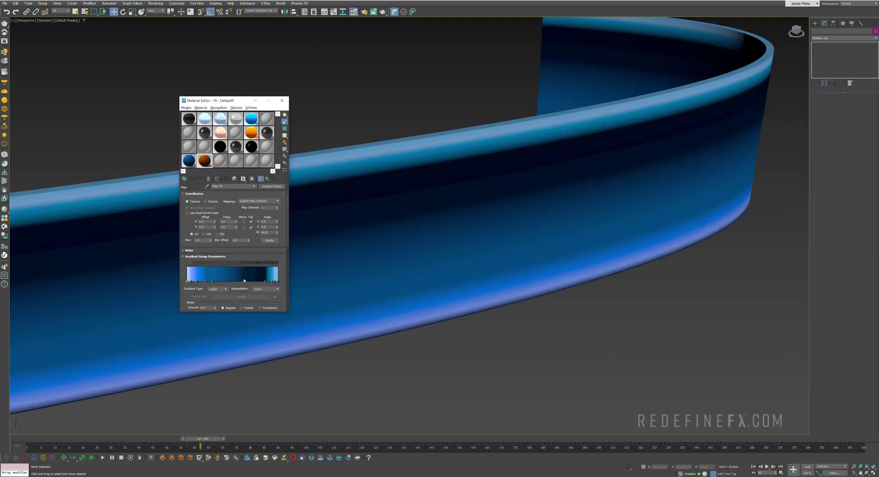
Switch to the image viewer and examine the glowing trails in the reference render thumb01.jpg, then return to 3ds Max.
key("alt+Tab")
left_click(479, 258)
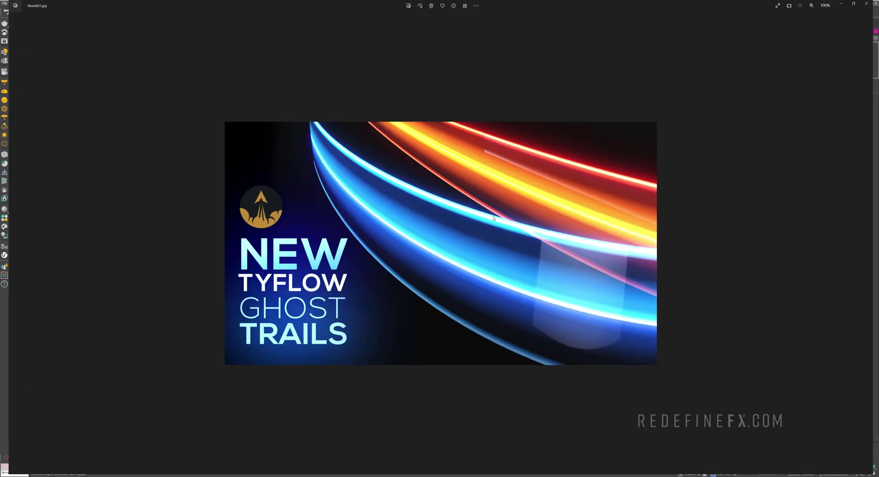
key("super+Down")
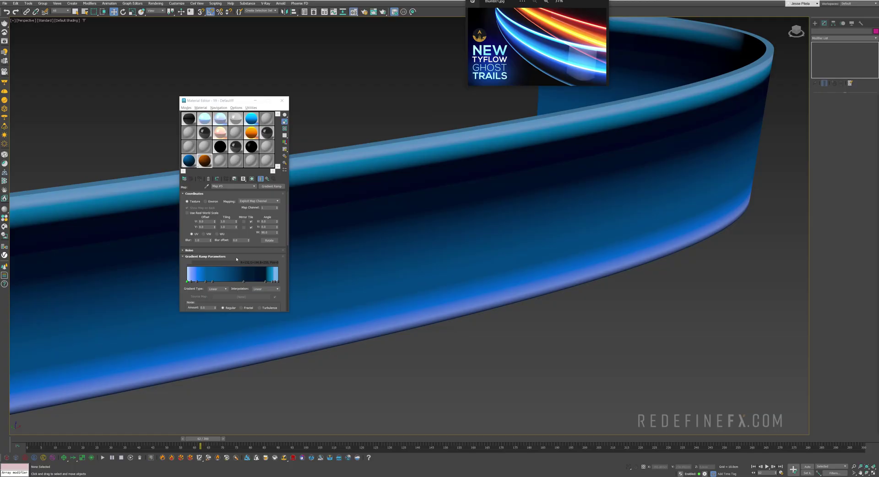
left_click(584, 1)
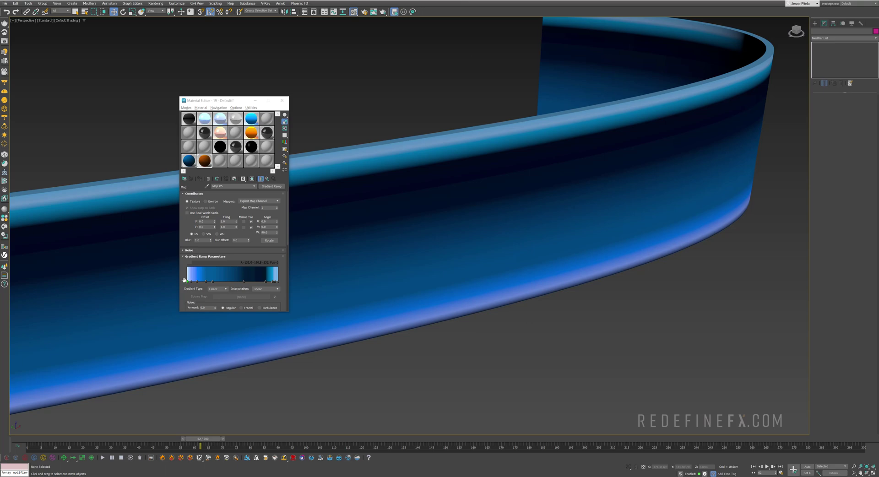
key("alt+Tab")
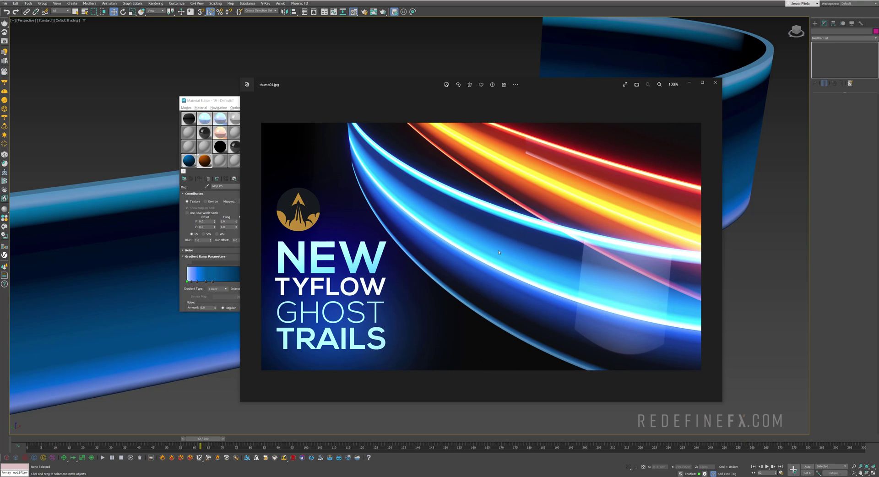
left_click(689, 84)
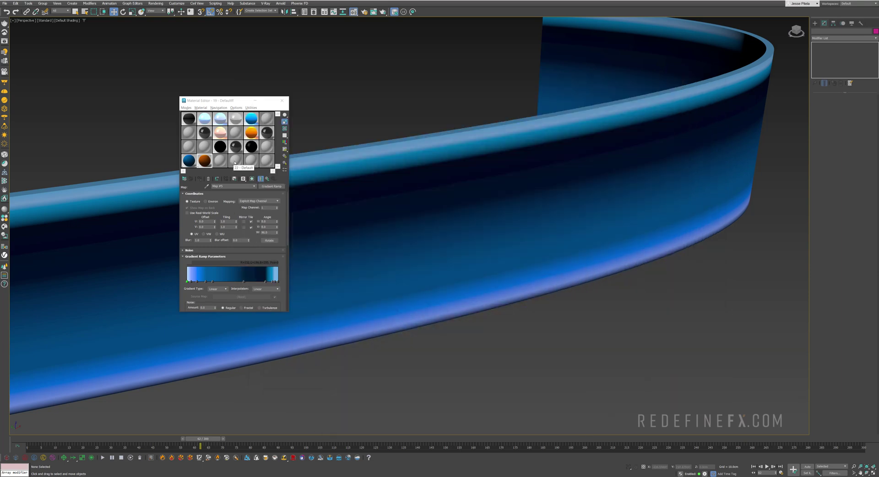
Change an unused sample material (22 - Default) to a VRayMtl and make its diffuse colour black.
left_click(235, 161)
left_click(268, 186)
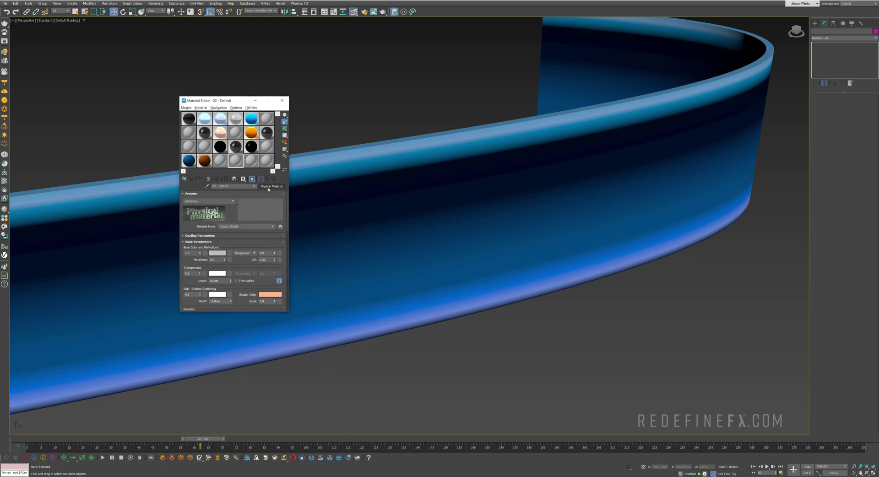
double_click(200, 208)
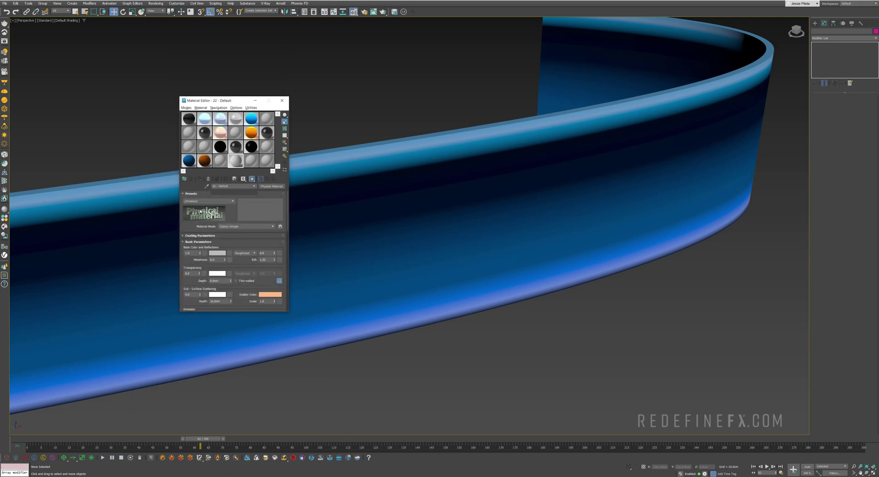
left_click(218, 200)
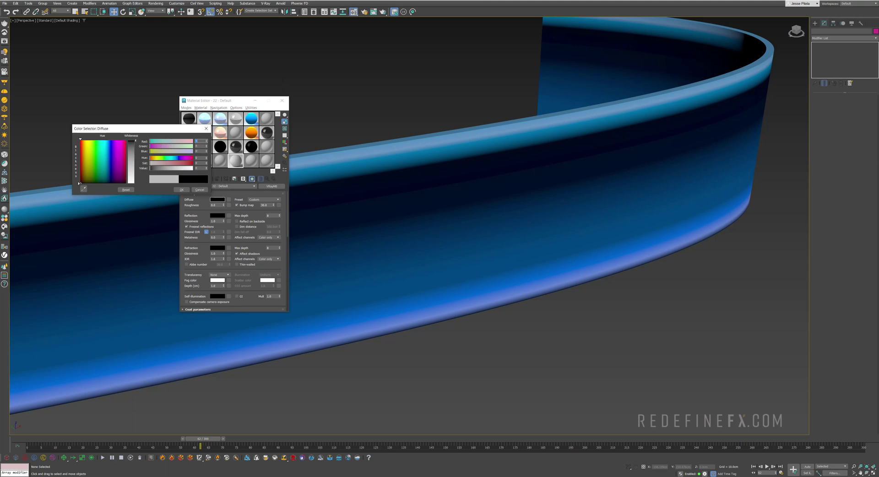
left_click(181, 189)
Set the new V-Ray material's reflection and refraction colours to white and name it glass.
left_click(217, 215)
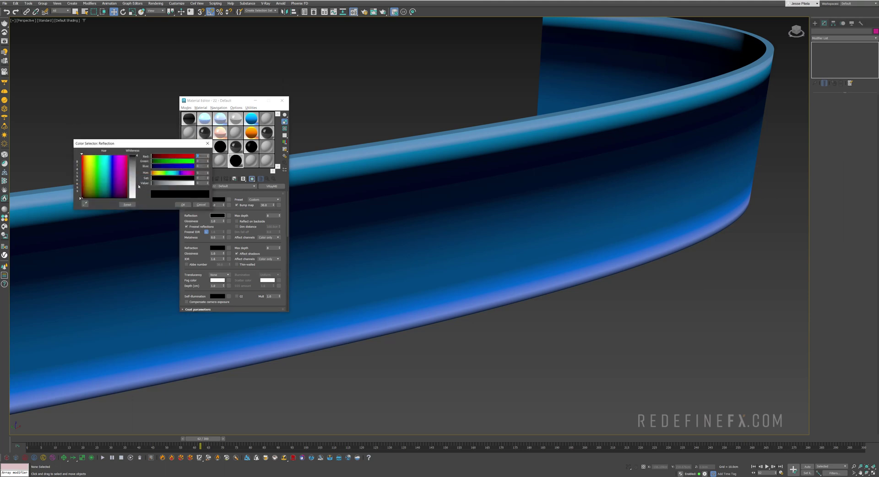
left_click_drag(139, 186, 135, 232)
left_click(182, 205)
left_click(217, 248)
left_click(182, 237)
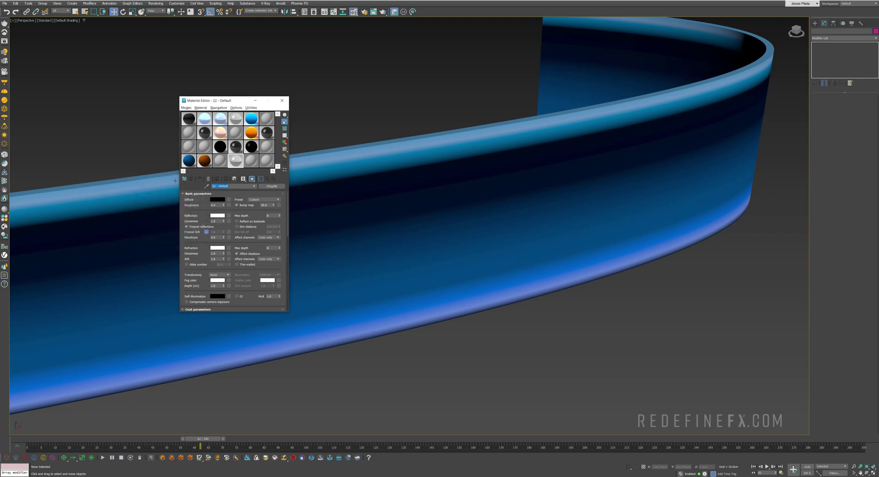
type("glass")
Change the sample material beside the glass one to a VRayLightMtl.
left_click(250, 161)
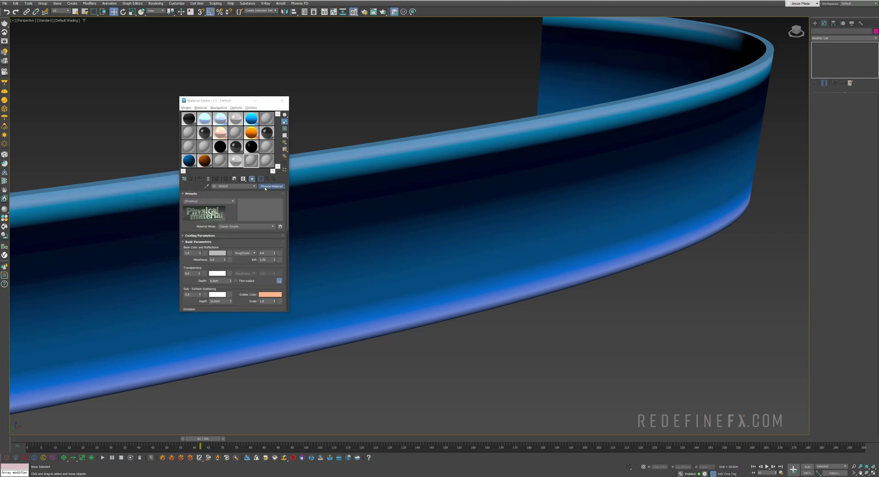
left_click(271, 186)
double_click(196, 197)
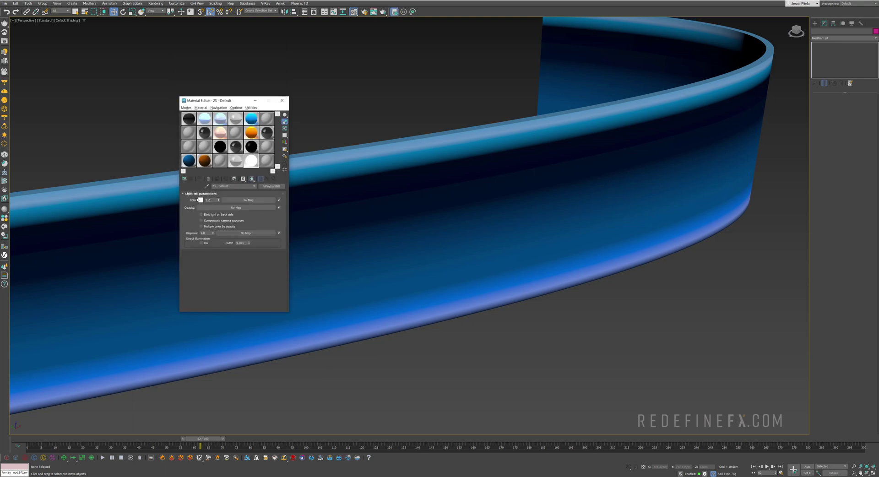
Copy the Gradient Ramp from the blue ribbon material's diffuse slot and paste it into the light material's colour map.
left_click(189, 160)
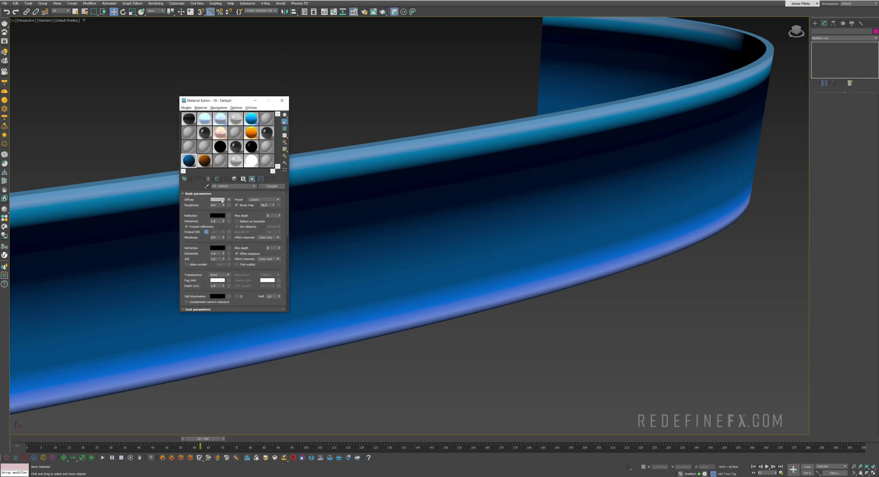
left_click(229, 200)
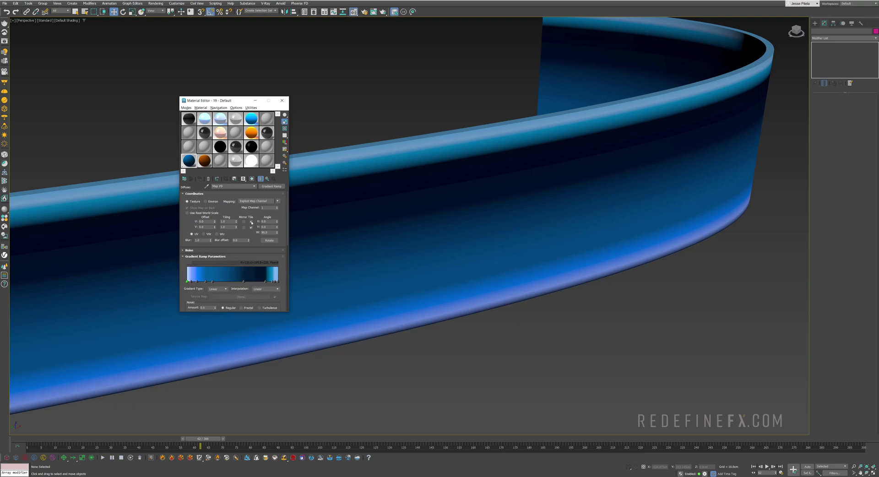
left_click(266, 179)
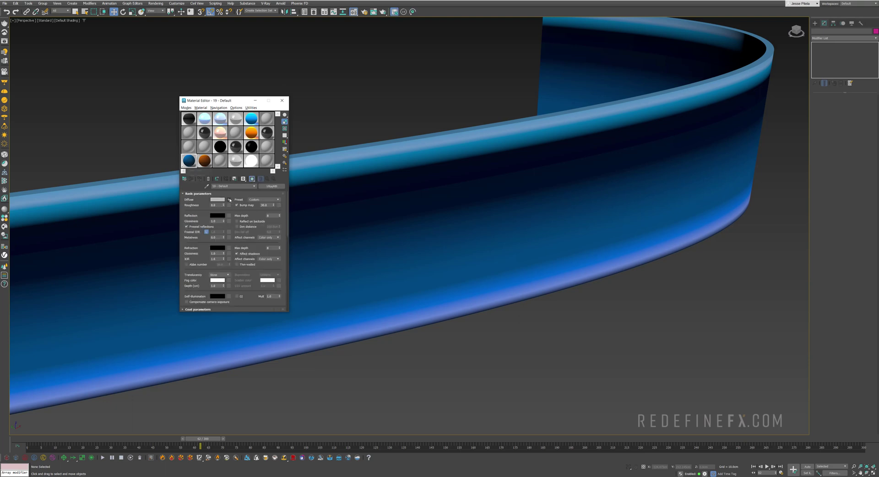
right_click(229, 200)
left_click(192, 166)
left_click(251, 160)
right_click(193, 160)
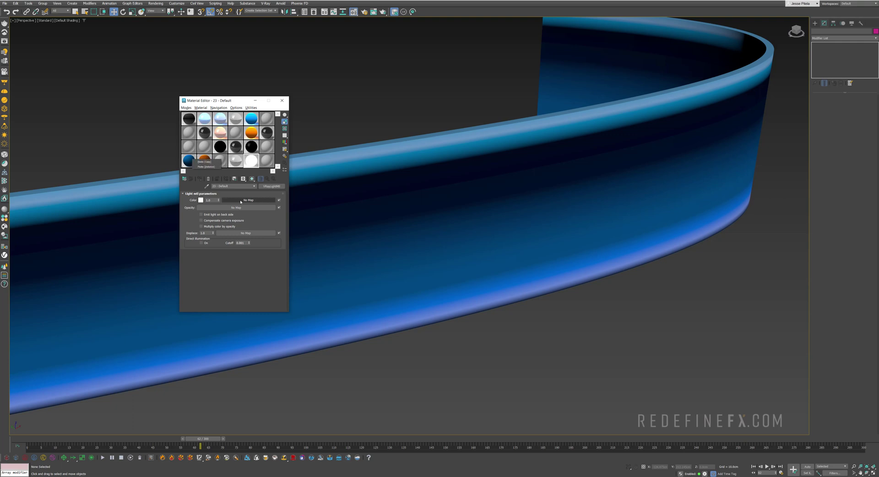
left_click(203, 166)
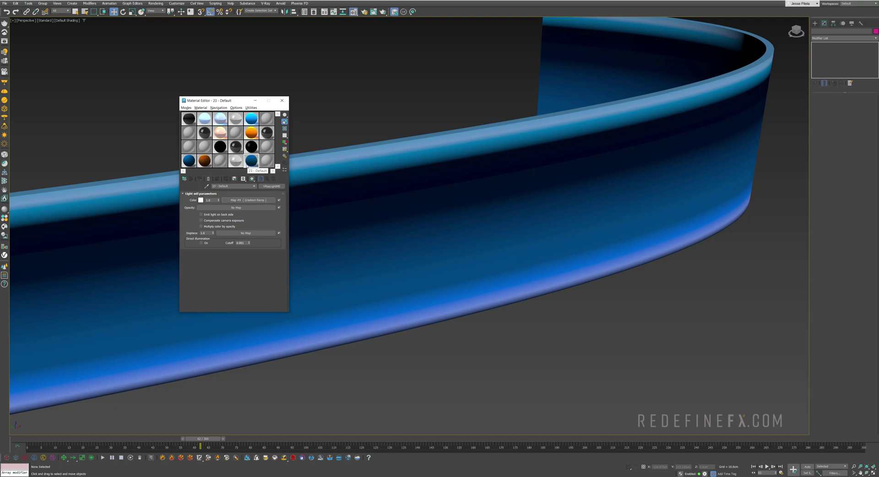
Change the last sample material to a VRayBlendMtl and instance the glass material as its base material.
left_click(267, 163)
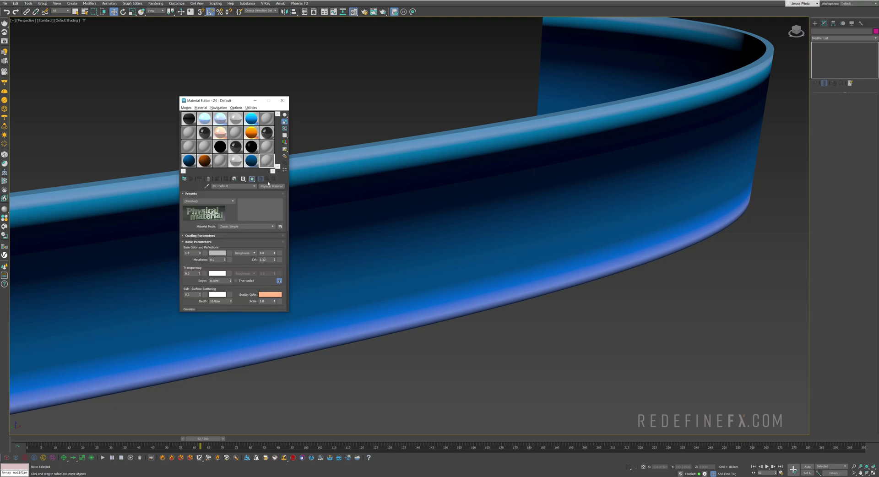
left_click(272, 186)
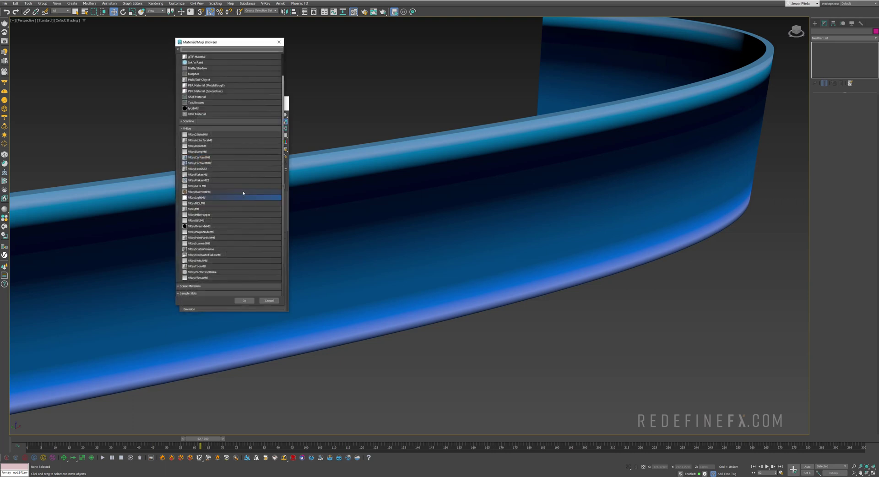
double_click(203, 150)
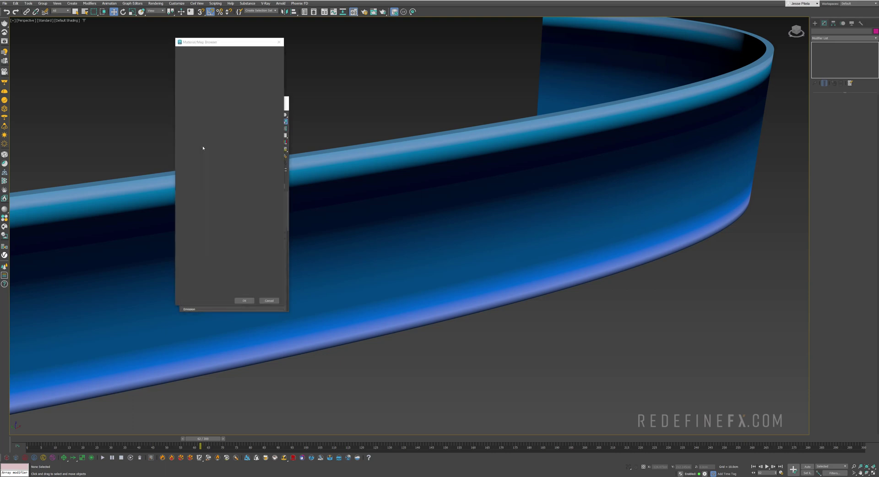
left_click(222, 222)
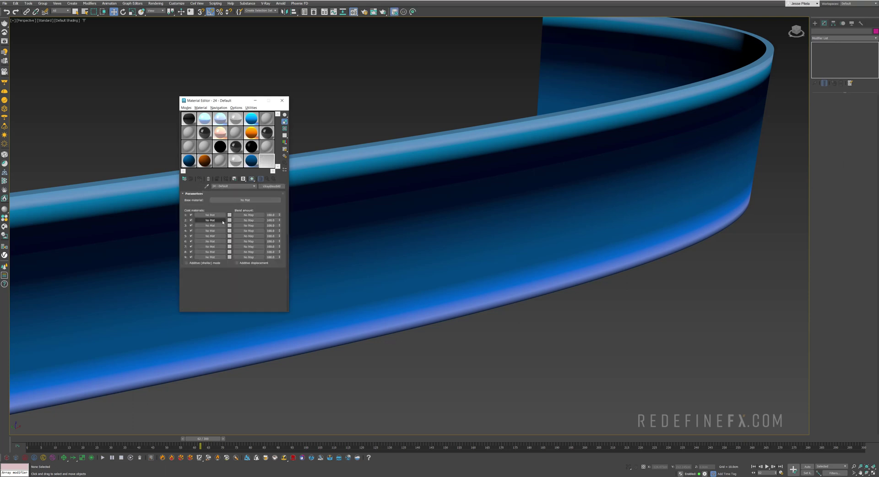
left_click_drag(235, 161, 234, 200)
left_click(221, 224)
Instance the gradient light material into the blend material's first coat slot.
left_click(249, 164)
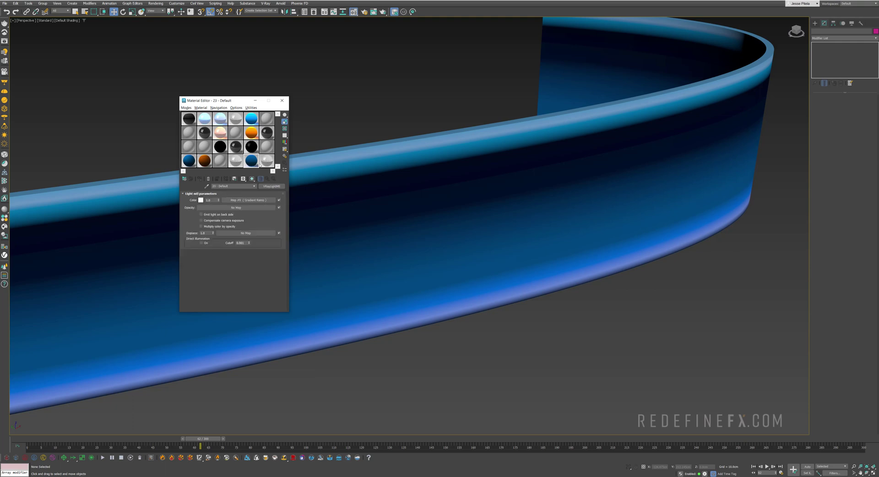
left_click(267, 165)
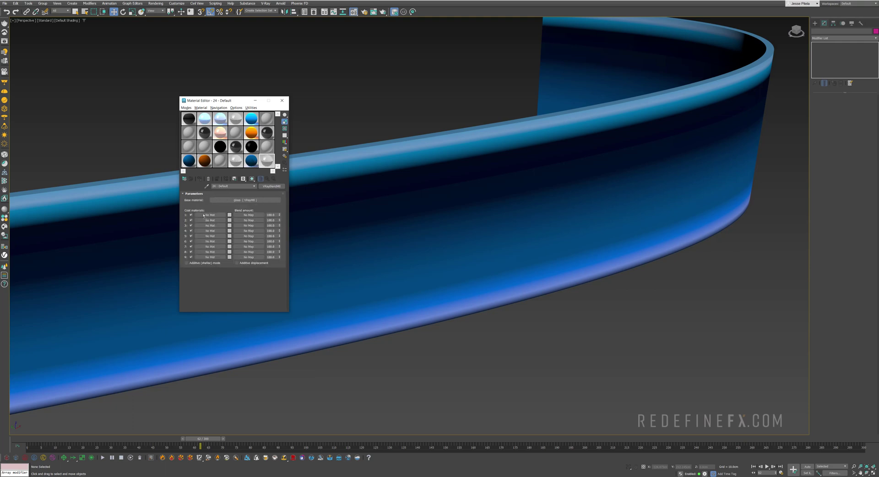
left_click_drag(203, 215, 204, 215)
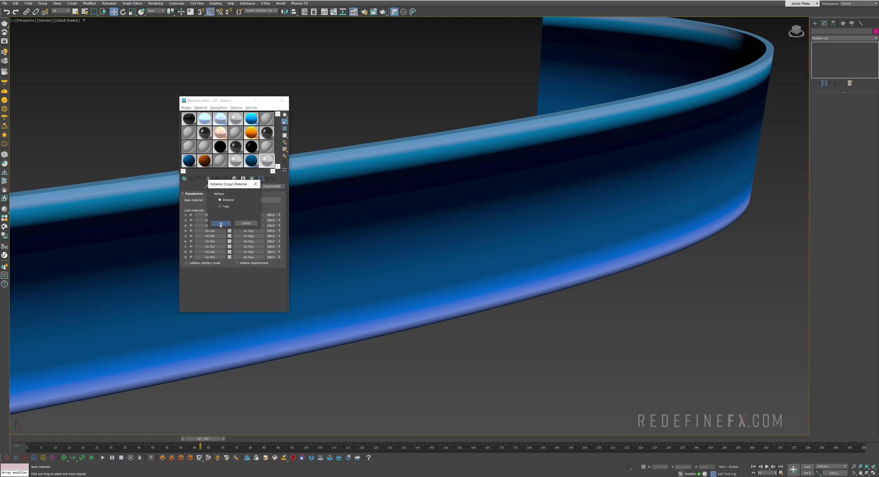
left_click(220, 224)
Raise the light material's colour multiplier and inspect the blend material in an enlarged preview beside the editor.
double_click(212, 200)
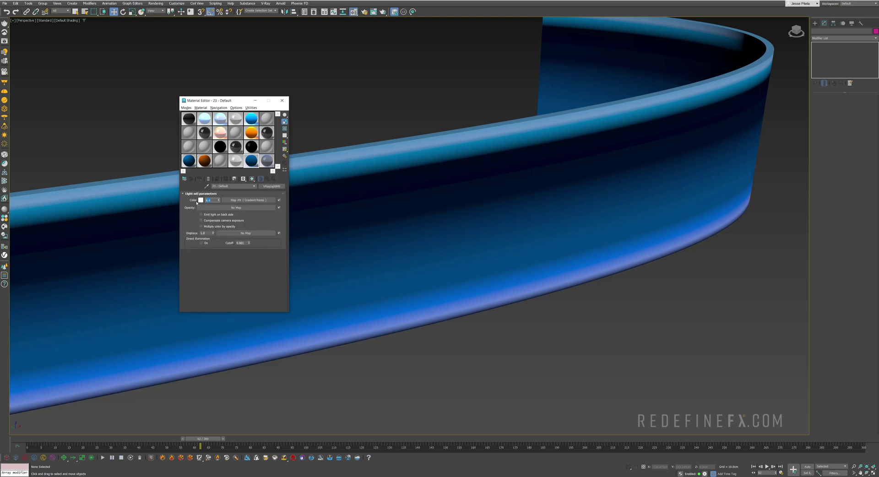
double_click(266, 160)
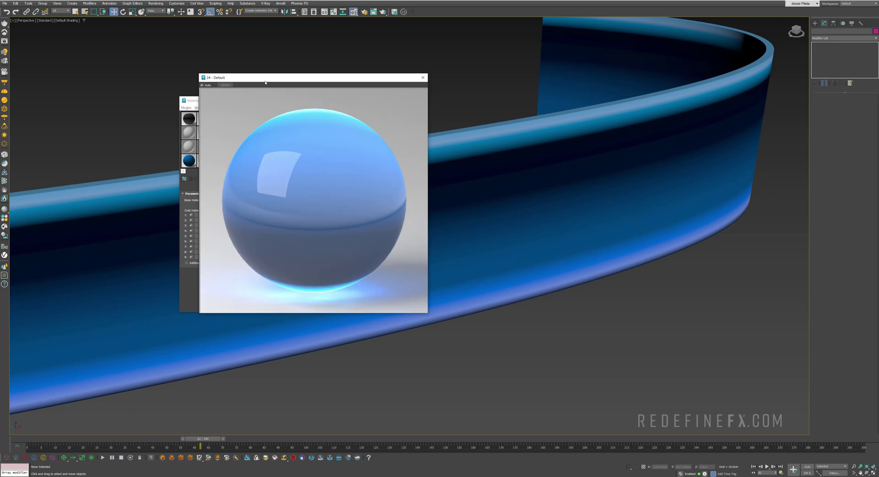
left_click_drag(265, 82, 412, 132)
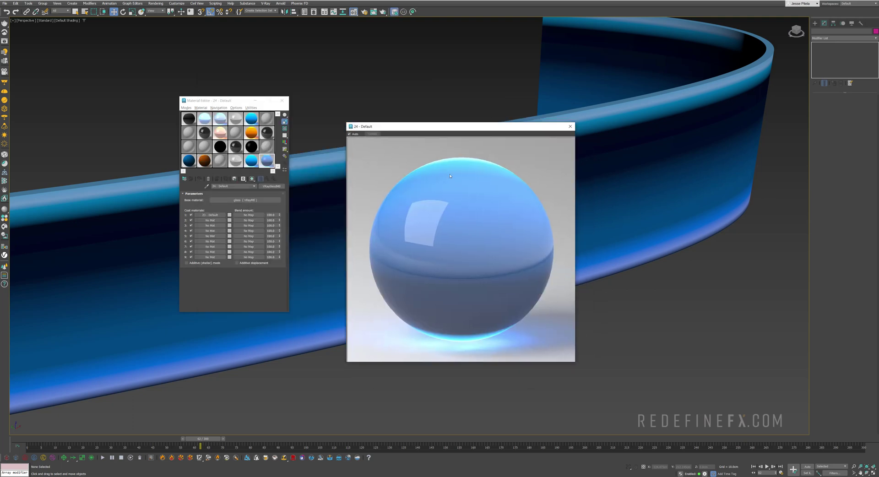
Open the blend amount colour of the blend material's first coat for inspection.
left_click(229, 218)
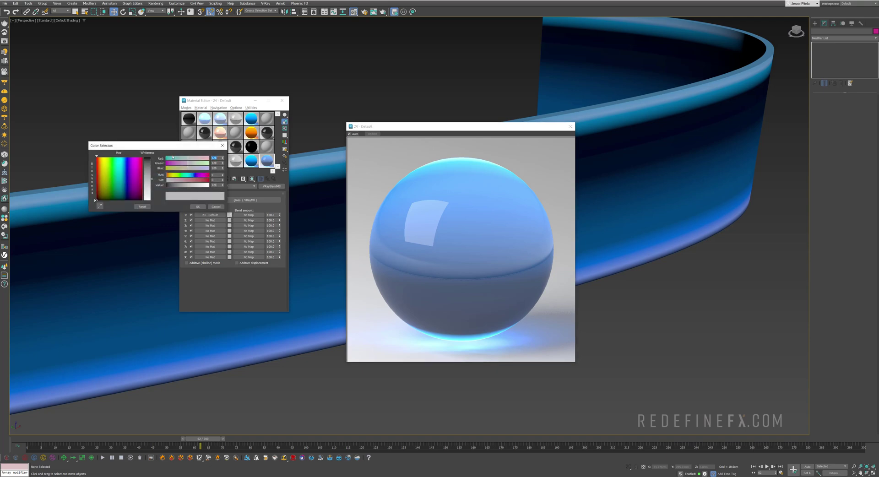
mouse_move(228, 273)
left_mouse_down()
mouse_move(229, 253)
mouse_move(229, 296)
mouse_move(229, 271)
left_mouse_up()
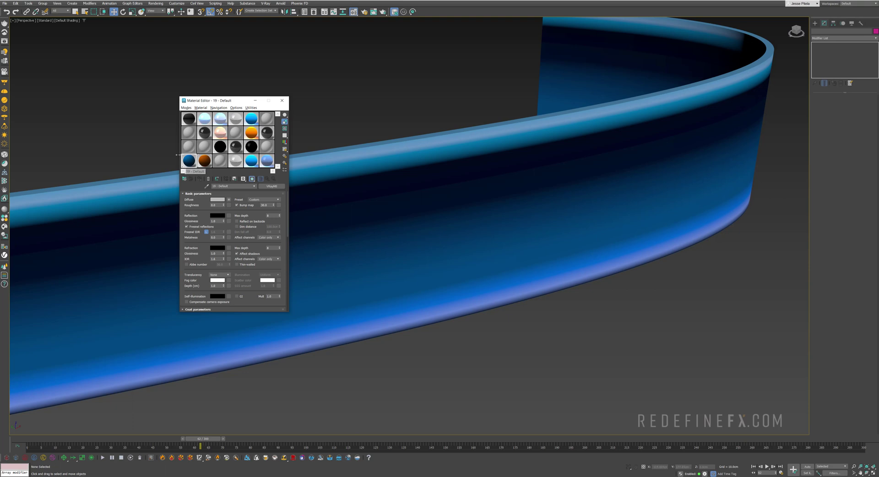
Copy the blue ribbon material to a free sample slot and wrap its diffuse Gradient Ramp in a Color Correction map.
left_click_drag(190, 164, 189, 147)
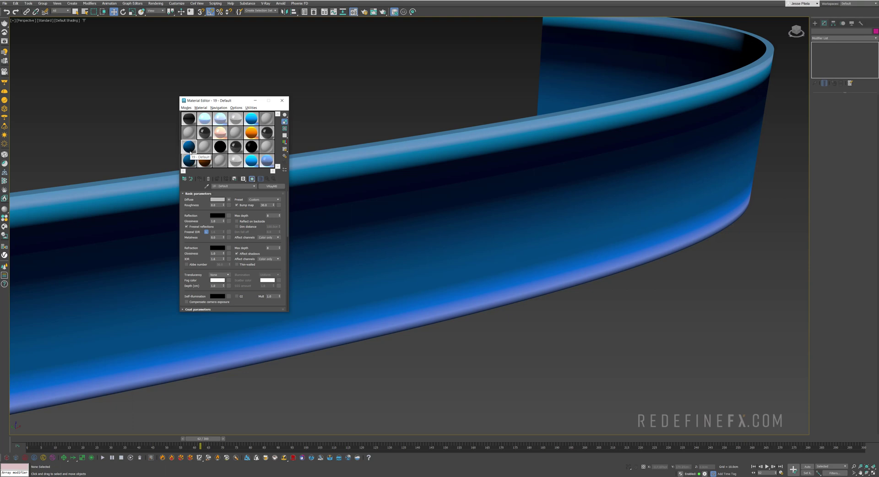
left_click(229, 200)
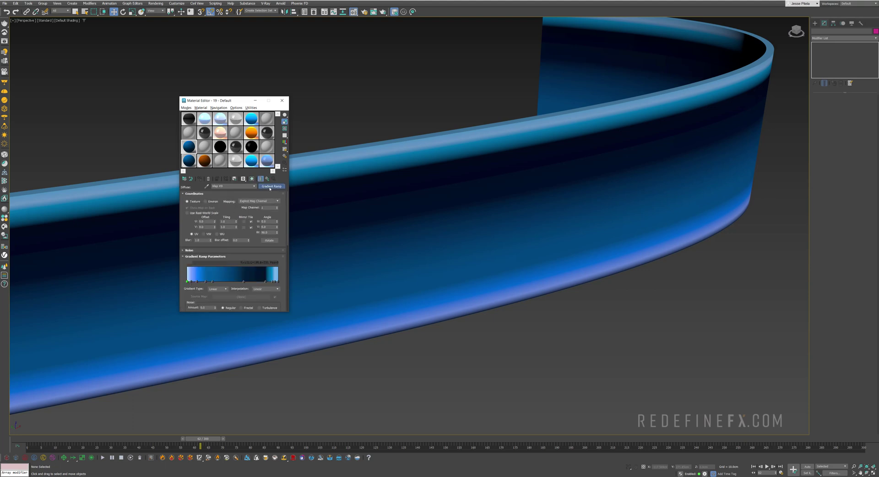
left_click(270, 189)
scroll(223, 201, "down", 3)
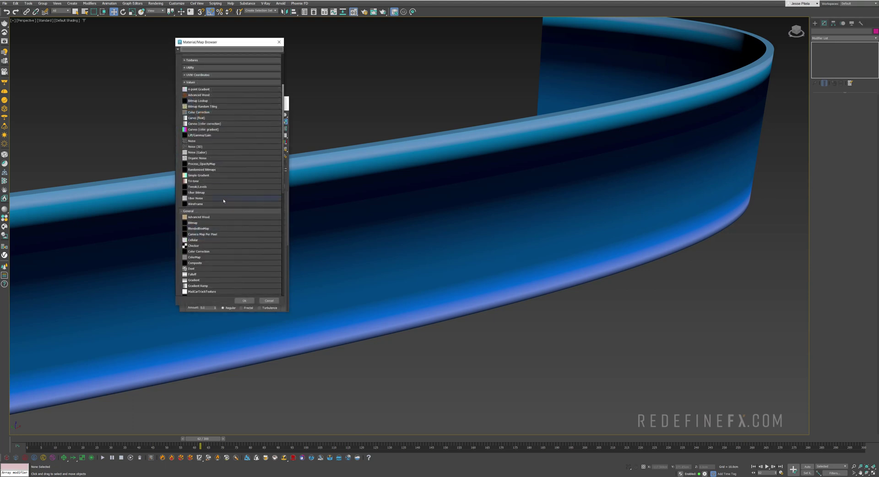
double_click(203, 252)
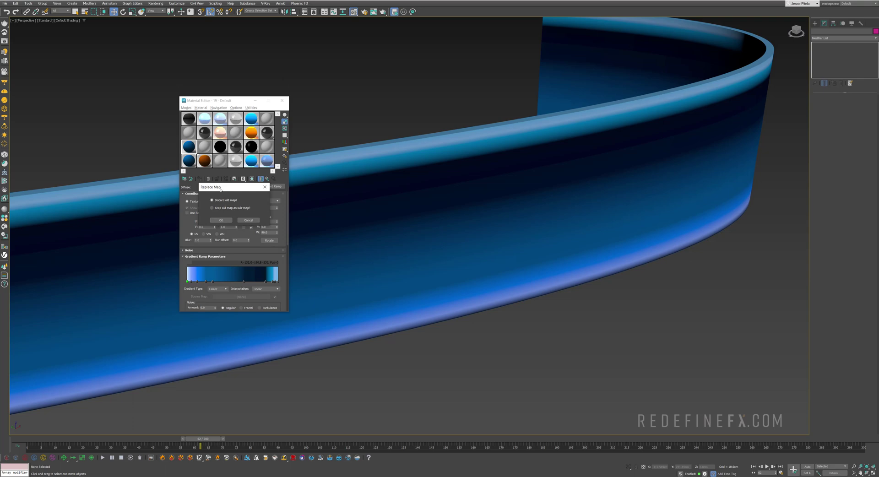
left_click_drag(220, 188, 234, 208)
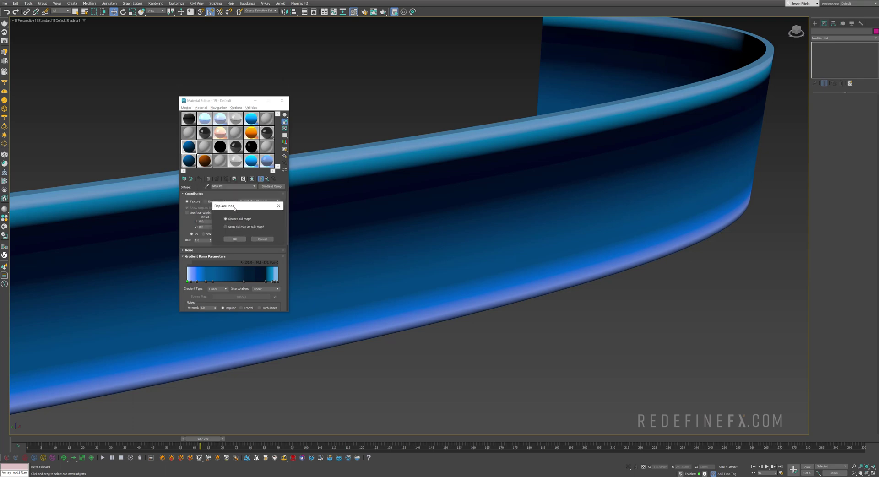
left_click(235, 238)
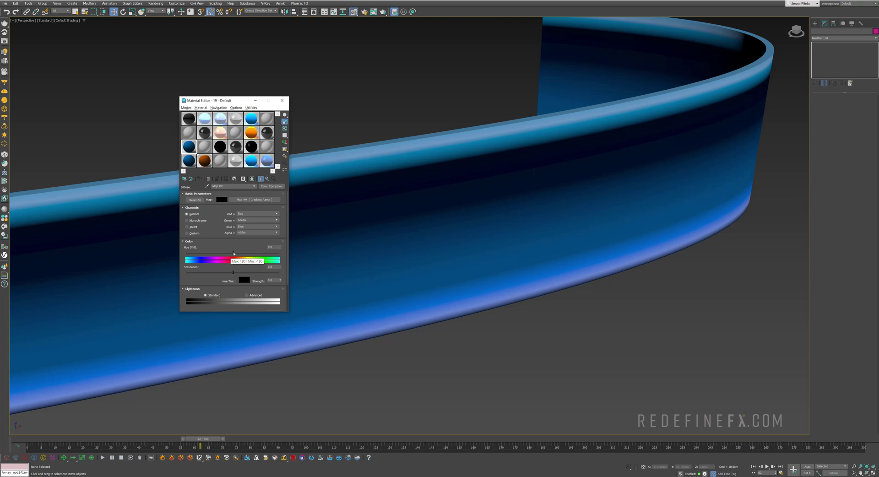
Shift the Color Correction hue until the copied gradient turns orange, checking it in the enlarged preview.
left_click_drag(233, 253, 270, 254)
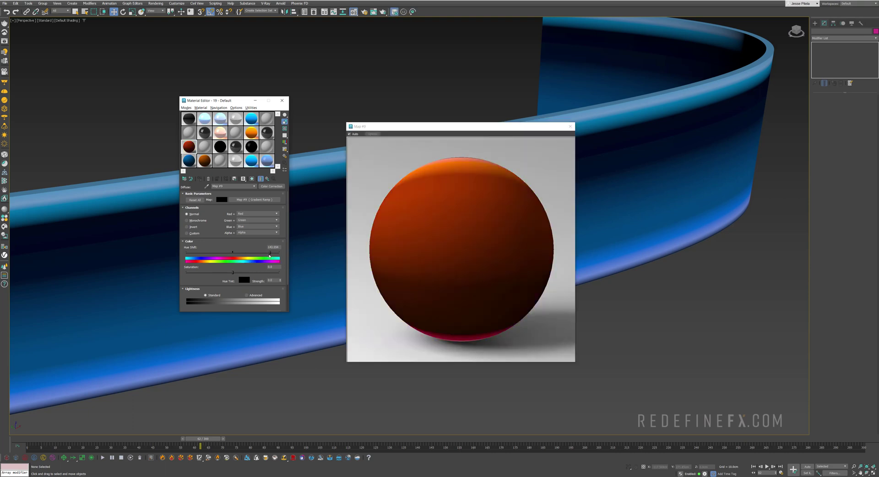
left_click_drag(271, 254, 273, 255)
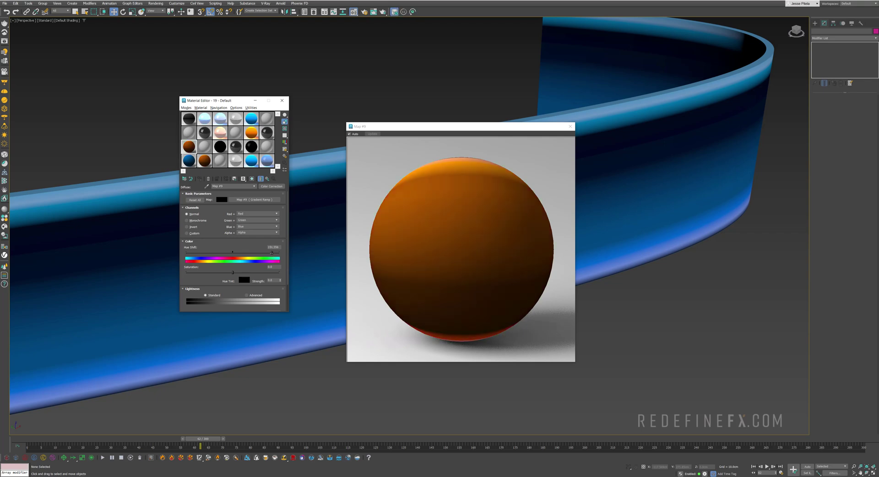
left_click(570, 126)
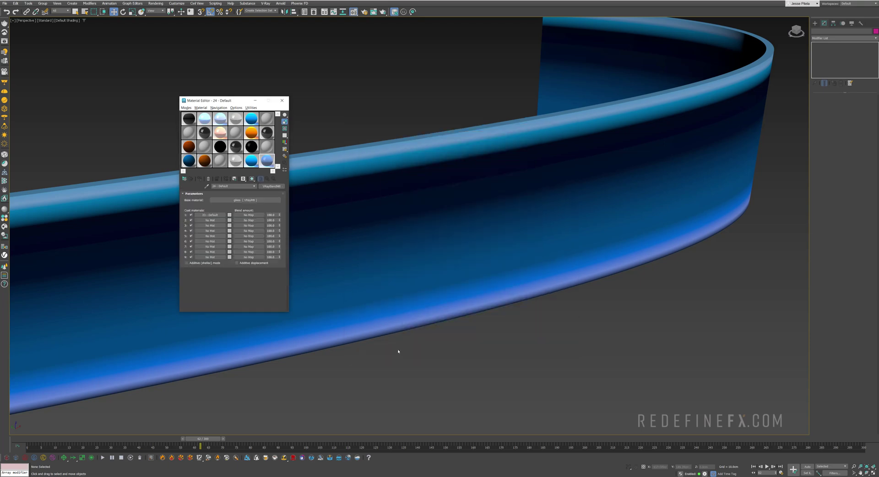
Assign the glass and light blend material to the ribbon and check the reference image.
left_click_drag(269, 162, 384, 235)
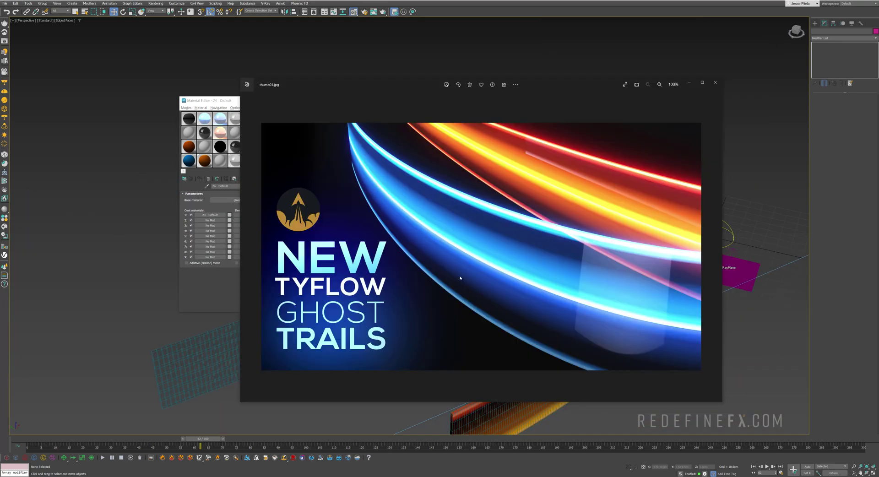
left_click(688, 84)
Review the VRayPlane creation tool and the diffuse and reflection colours of the dark glossy material without changing them.
left_click(815, 23)
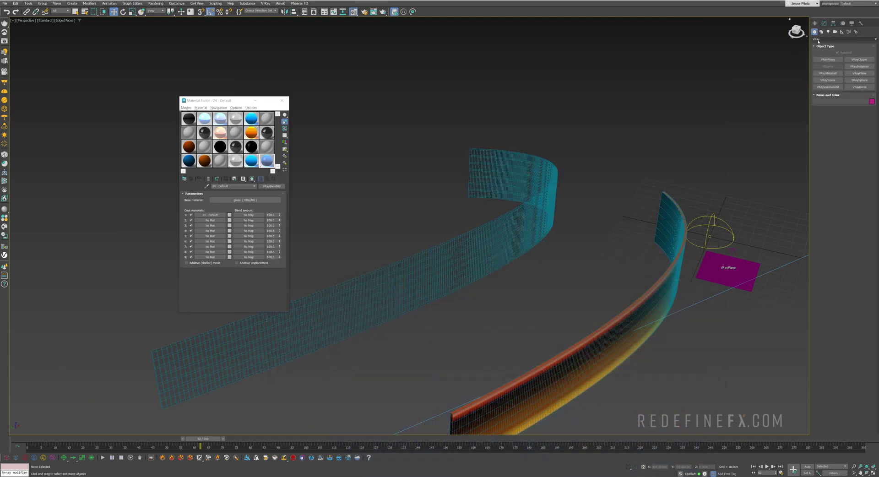
left_click(860, 73)
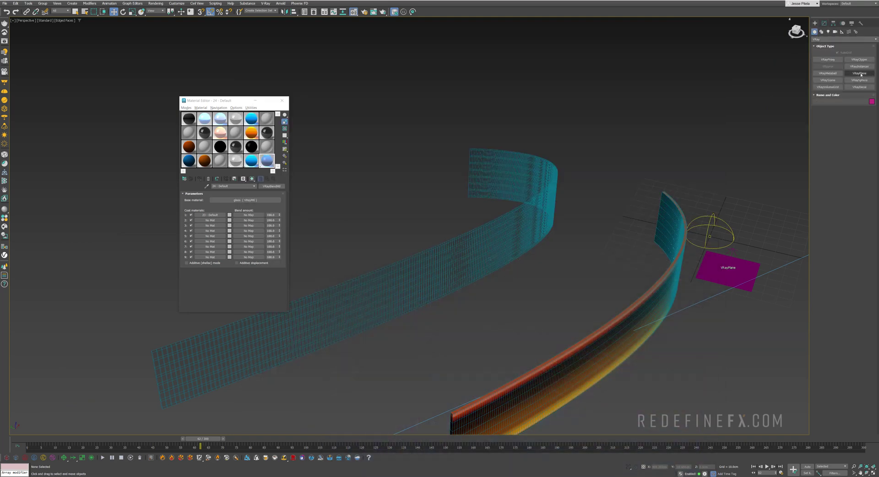
left_click(268, 132)
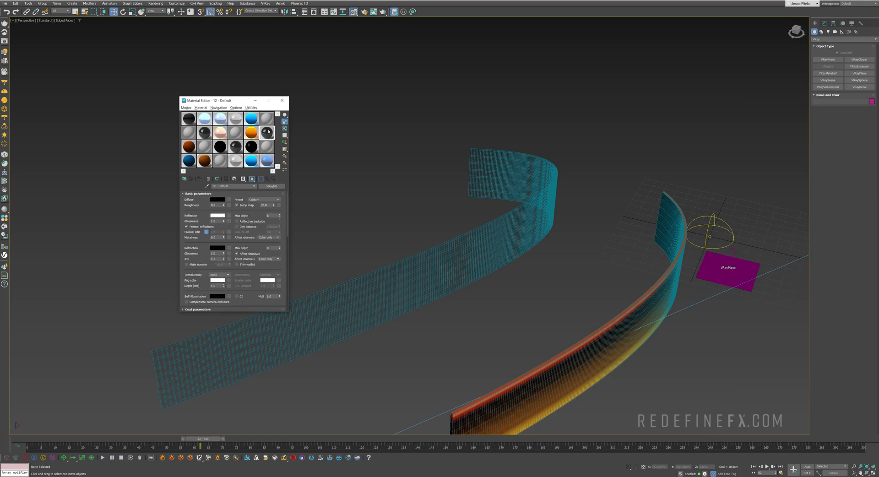
left_click(213, 199)
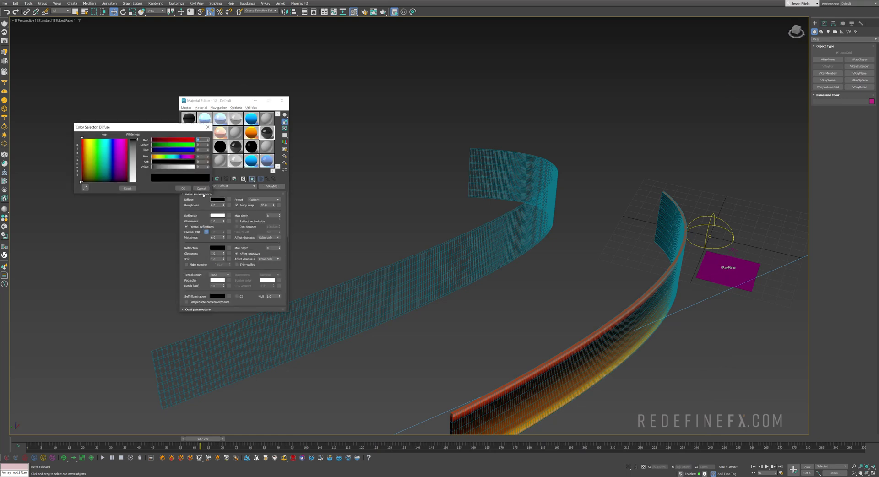
left_click(202, 188)
left_click(217, 216)
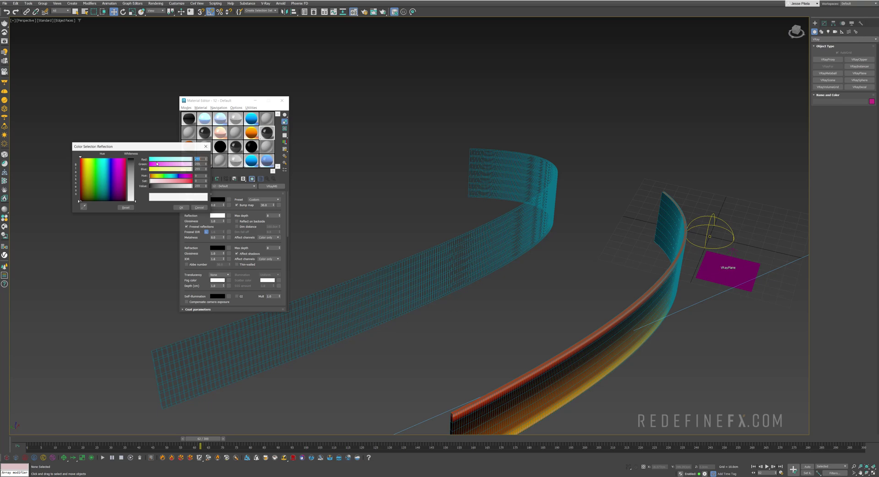
left_click(199, 208)
left_click(713, 262)
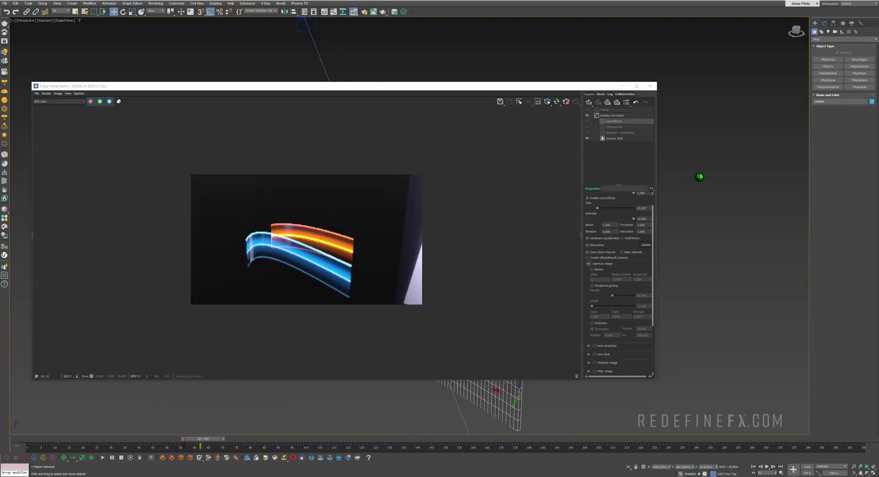
Inspect the rendered ribbons in the frame buffer and slightly increase the Lens Effects size.
middle_click_drag(485, 414, 646, 395, "alt")
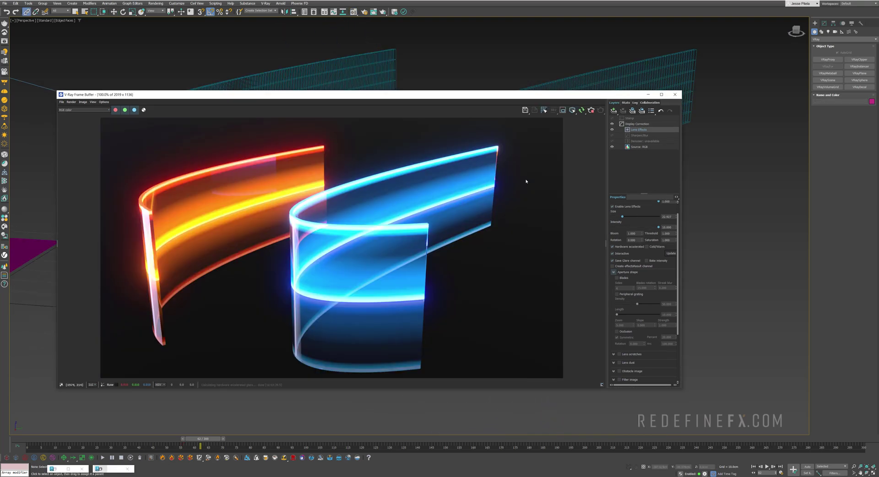
double_click(605, 242)
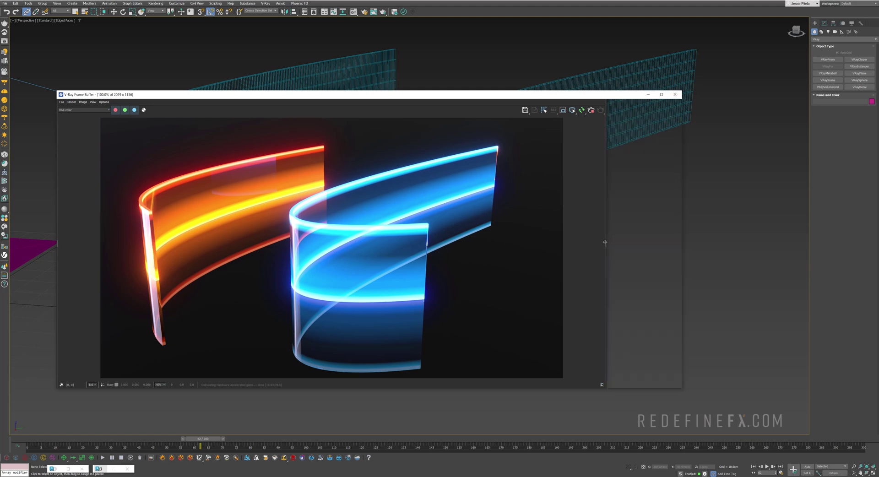
double_click(605, 242)
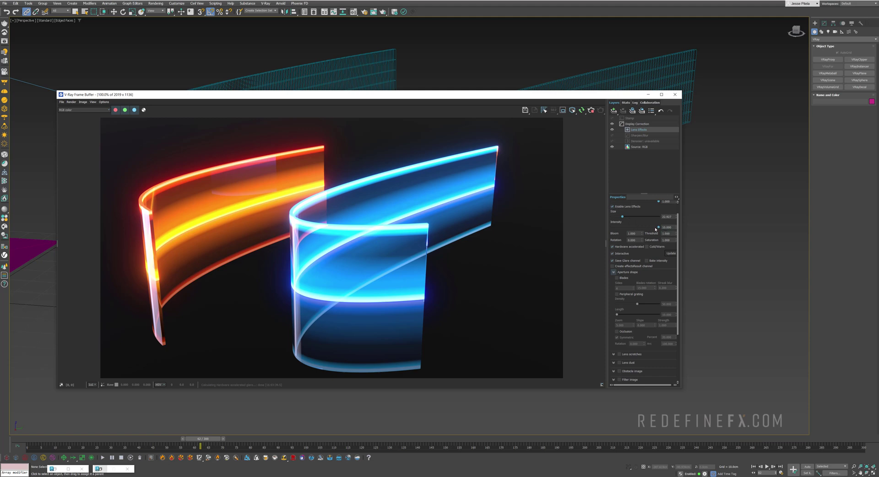
mouse_move(623, 217)
left_mouse_down()
mouse_move(642, 220)
mouse_move(626, 216)
left_mouse_up()
left_click(614, 272)
left_click(614, 279)
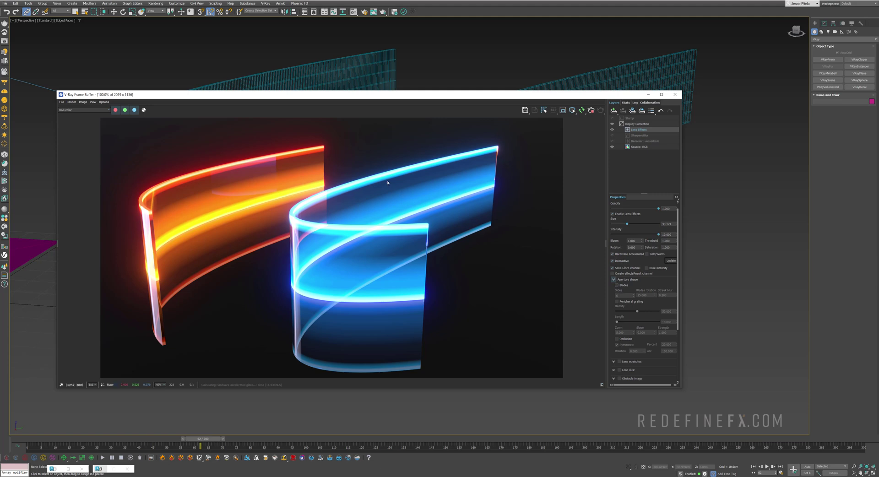
Try a Lens Effects threshold of 0.3 and set it back to 1.
left_click(666, 241)
double_click(666, 240)
type("0.3")
key("Return")
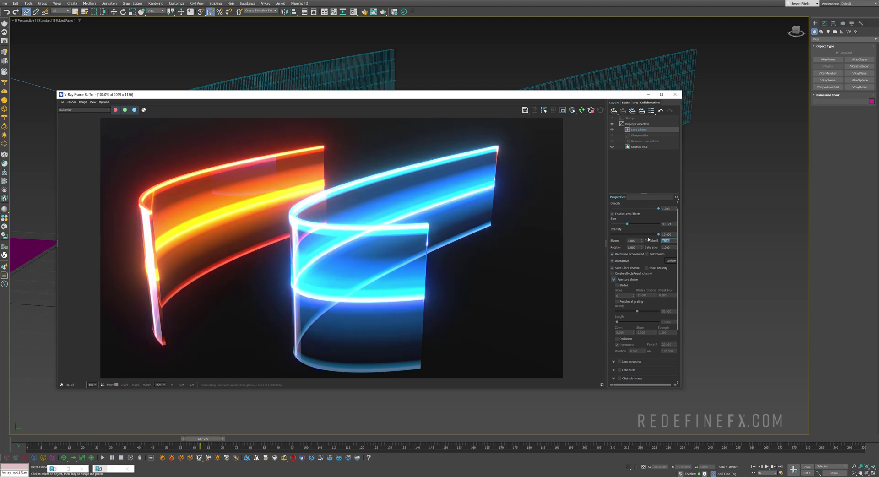
type("1")
key("Return")
Set the Lens Effects bloom to 0.5.
left_click_drag(638, 240, 604, 241)
type("0")
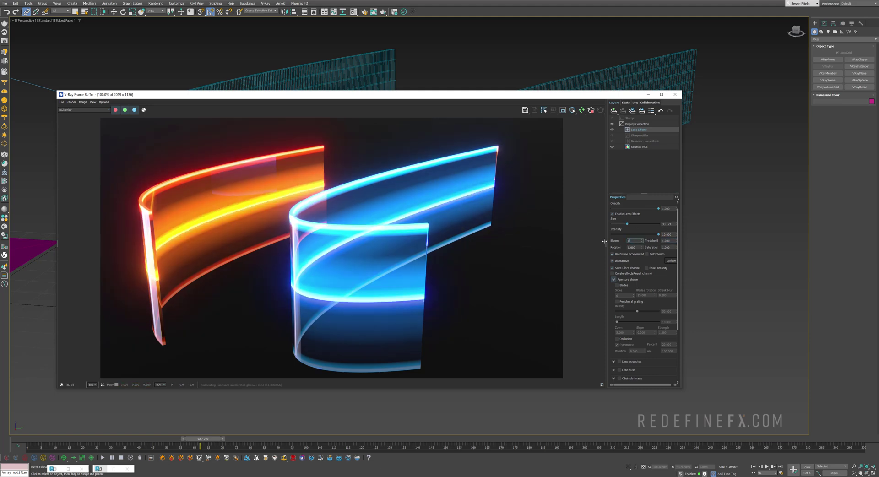
type(".5")
key("Return")
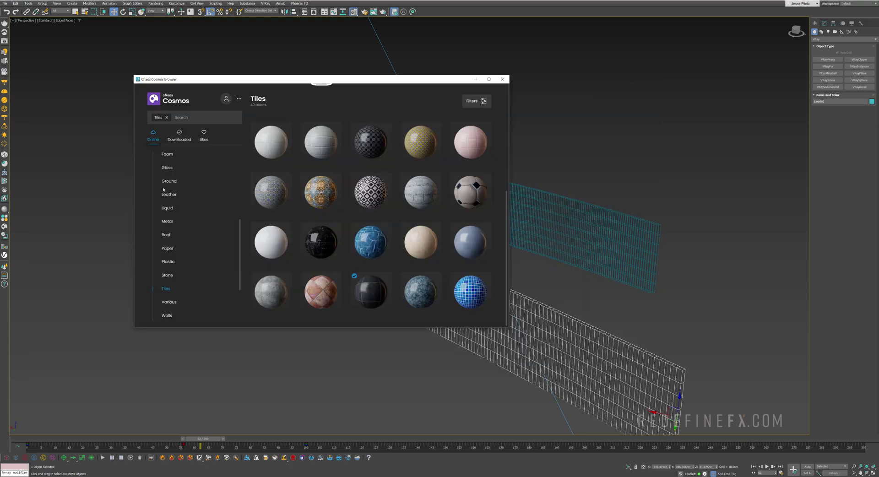
Browse the materials and the studio HDRIs in Chaos Cosmos.
scroll(174, 186, "up", 5)
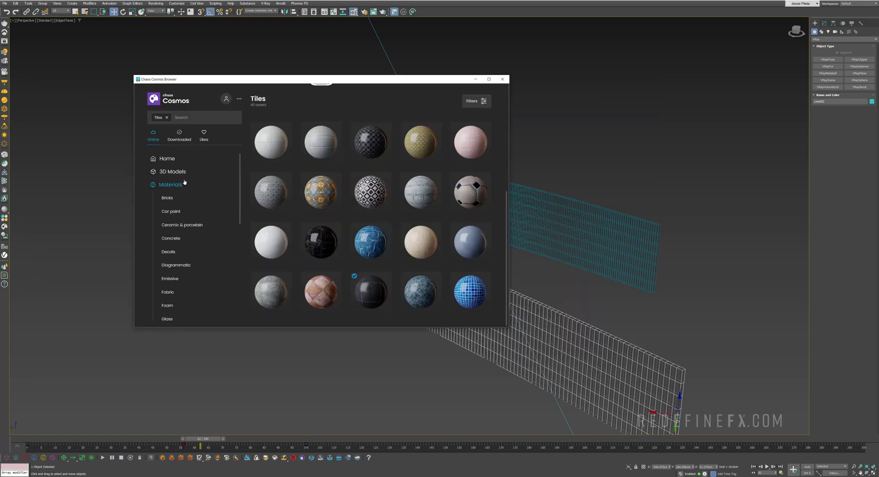
left_click(159, 185)
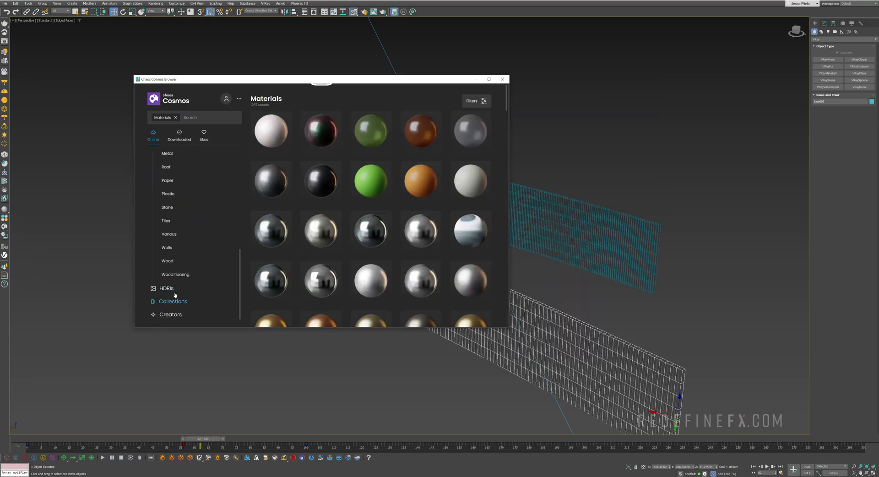
left_click(172, 292)
left_click(168, 238)
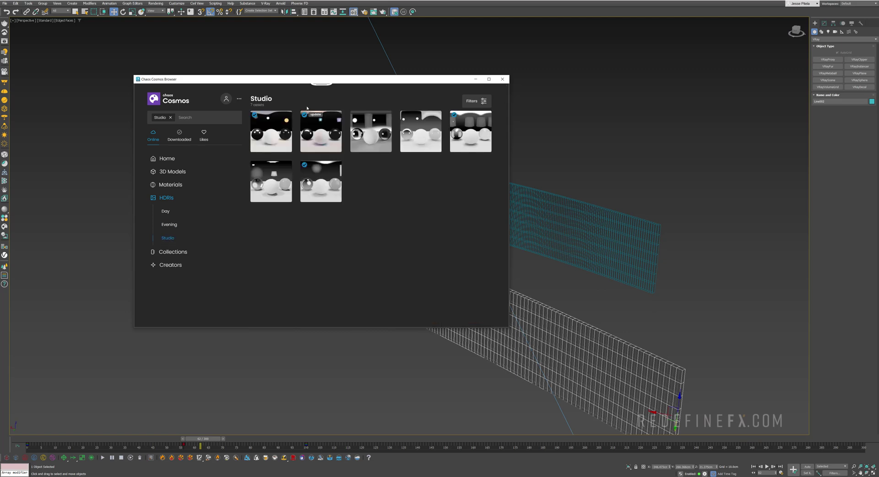
mouse_move(316, 135)
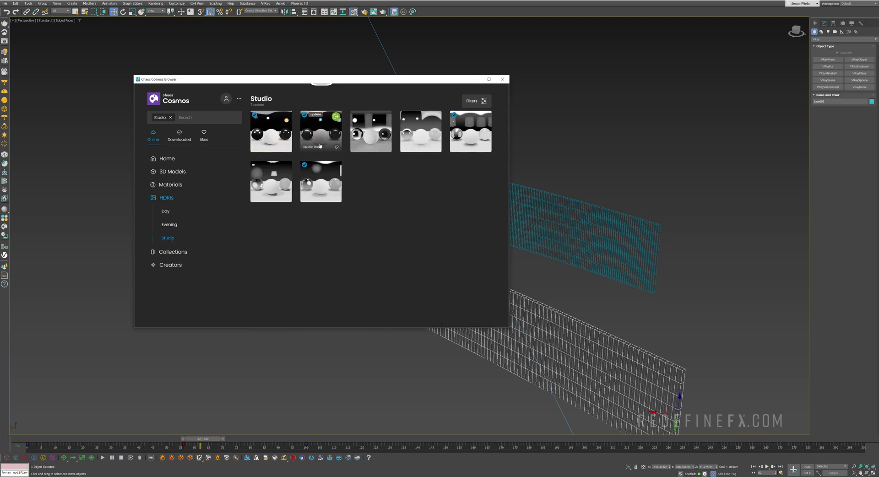
key("alt+Tab")
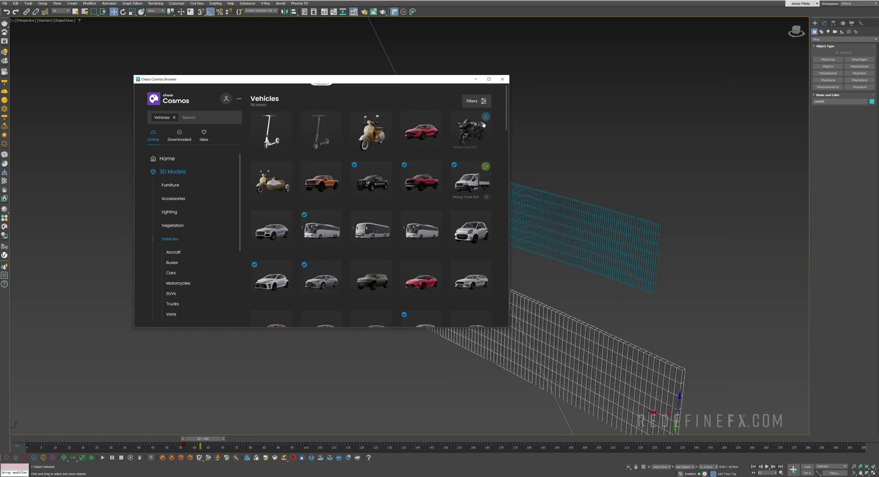
Import the black motorcycle from the Cosmos vehicles and move it away from the ribbons in the scene.
left_click(486, 117)
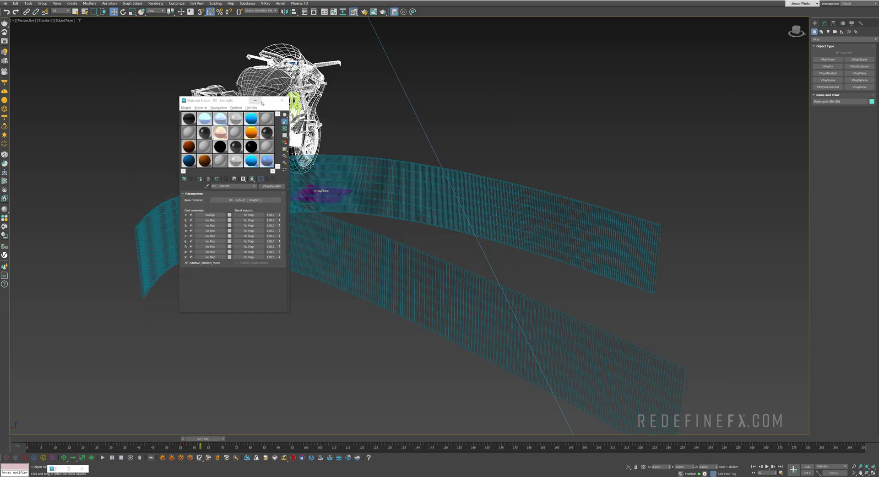
left_click(258, 102)
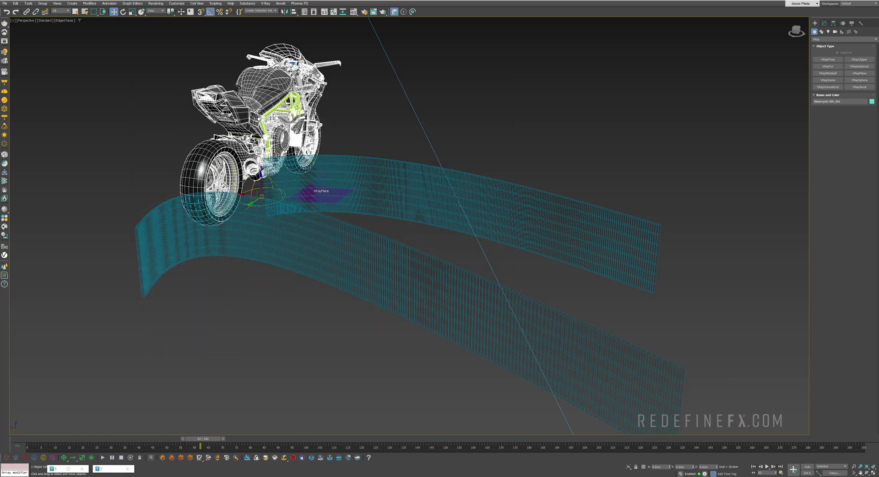
middle_click_drag(274, 201, 356, 244, "alt")
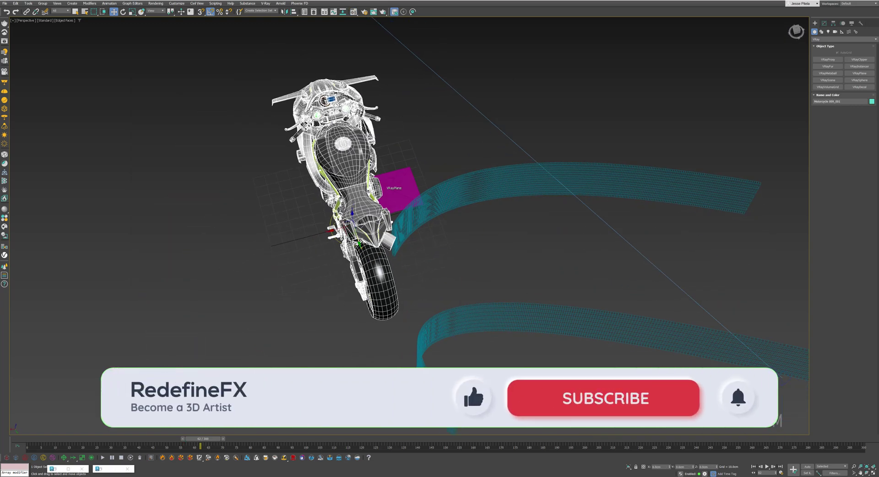
left_click_drag(332, 231, 232, 255)
Select the ribbon source line nearest the camera and activate Select and Link.
middle_click_drag(414, 292, 414, 279, "alt")
left_click(425, 323)
left_click(412, 229)
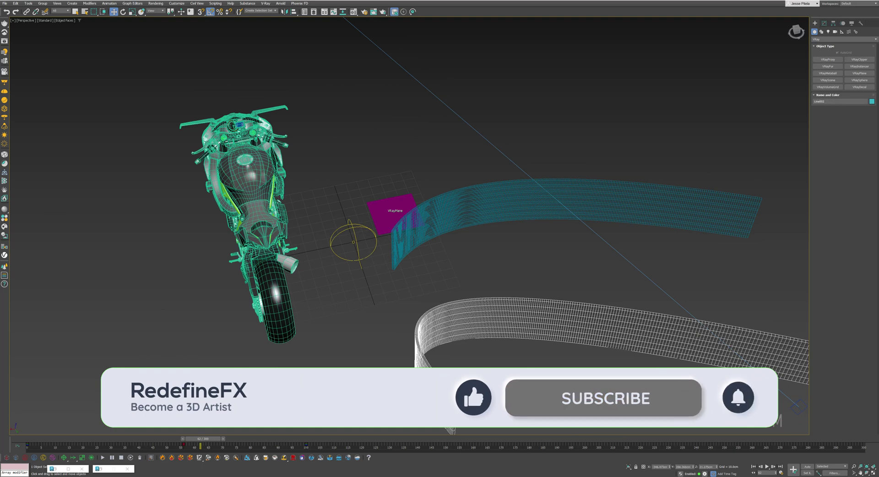
left_click(27, 12)
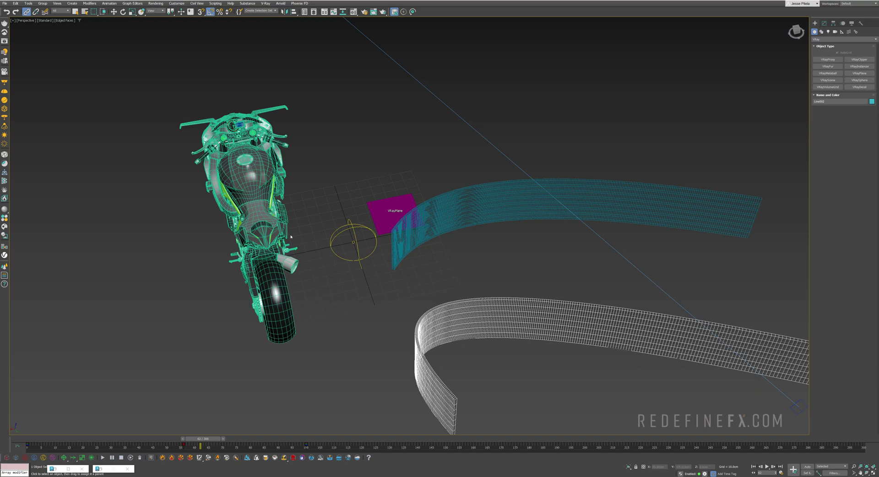
Examine the motorcycle and both ribbons from several angles and compare them with the reference image.
scroll(292, 214, "down", 4)
middle_click_drag(320, 232, 259, 219, "alt")
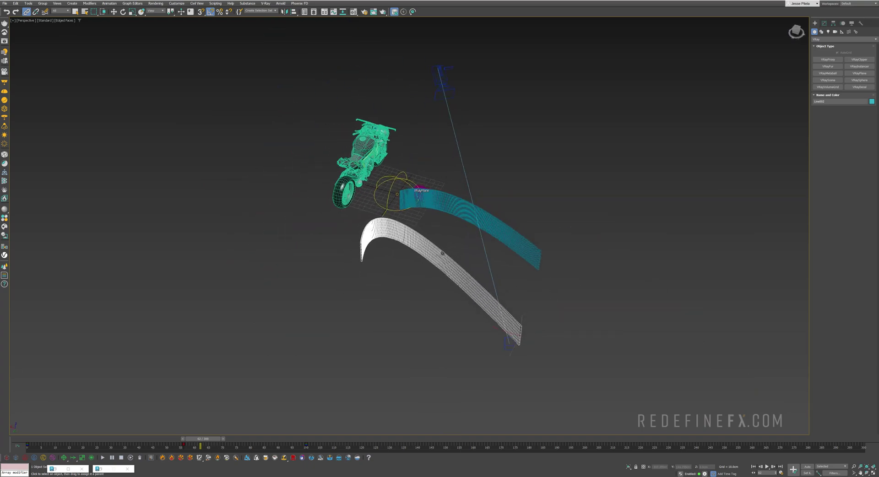
scroll(442, 253, "up", 4)
middle_click_drag(301, 115, 518, 211, "alt")
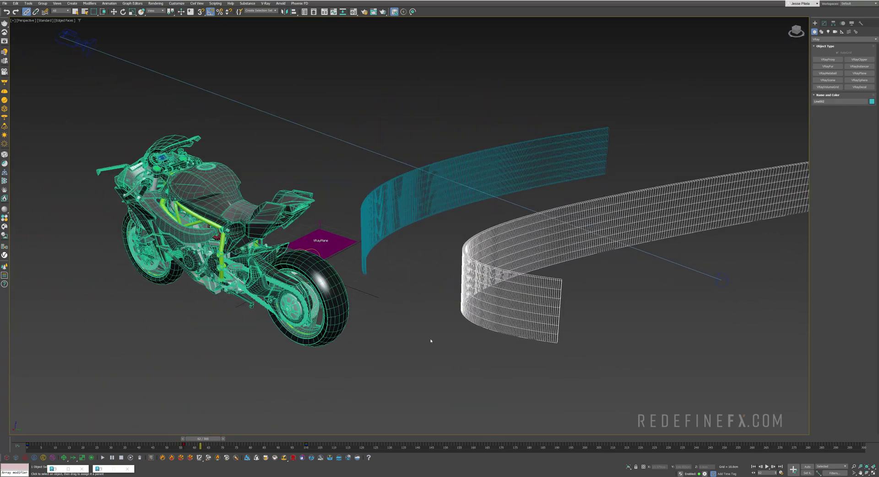
mouse_move(215, 439)
left_mouse_down()
mouse_move(83, 450)
mouse_move(218, 451)
left_mouse_up()
key("alt+Tab")
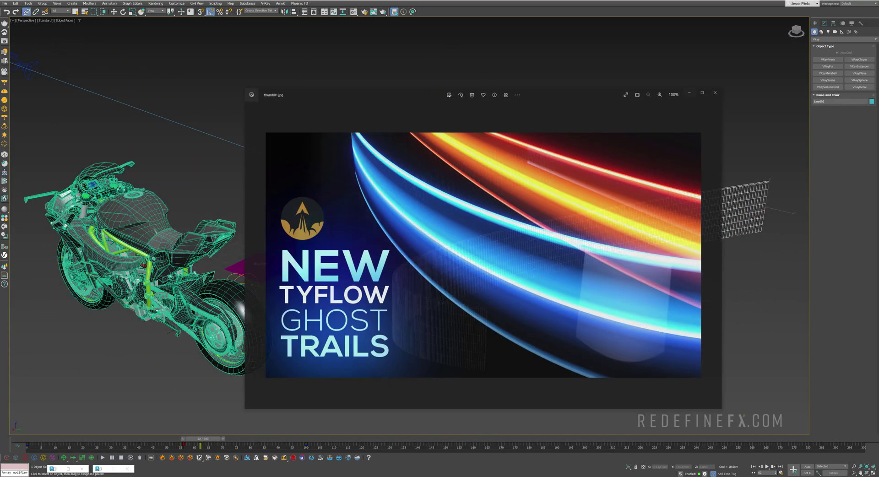